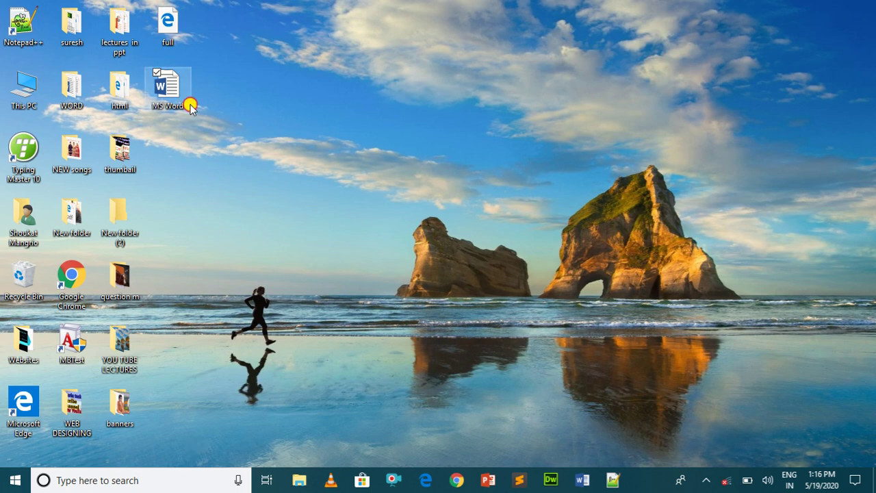
- Open the MS Word document from the desktop to show THE FARMER essay
double_click(180, 101)
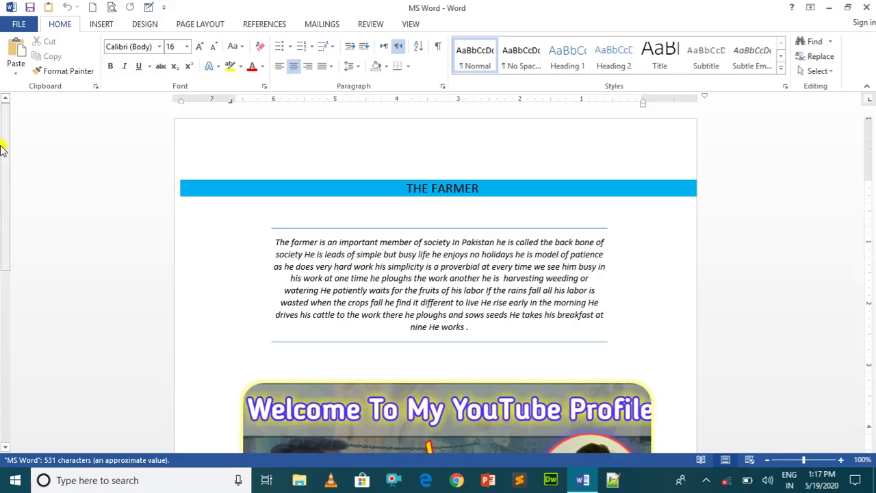
- Dismiss the Office activation notice and delete the YouTube banner picture
left_click_drag(4, 147, 5, 271)
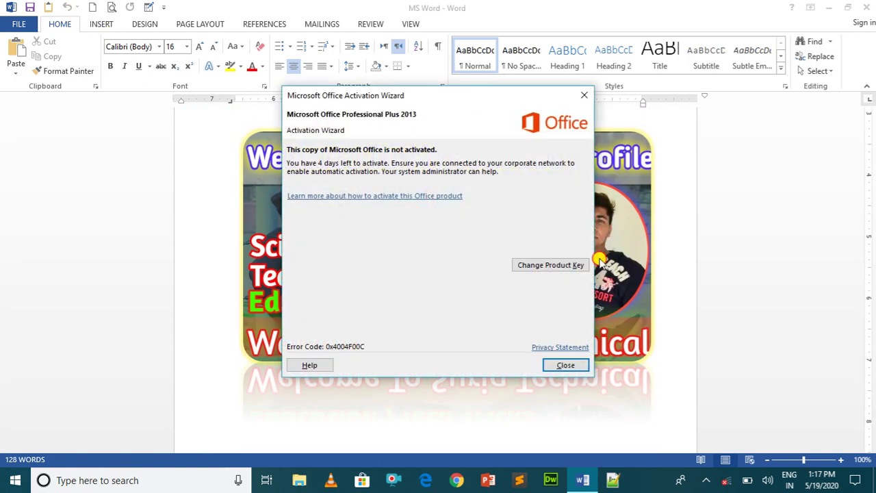
left_click(584, 95)
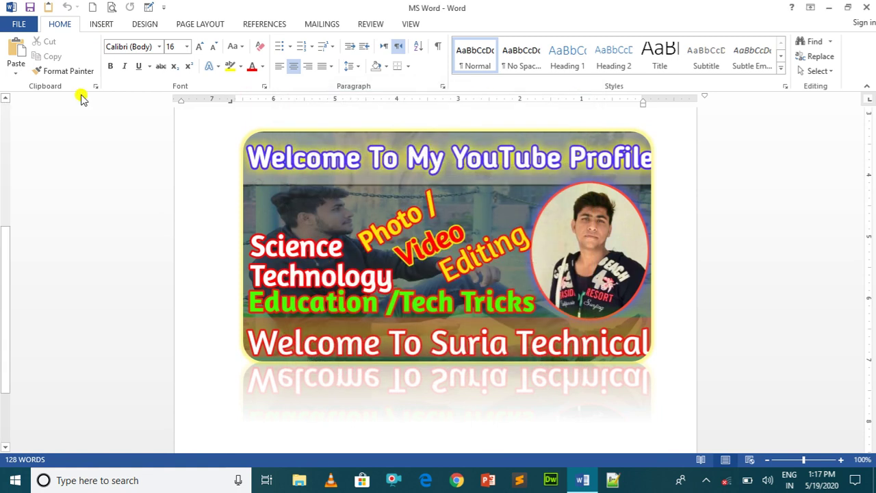
left_click(96, 24)
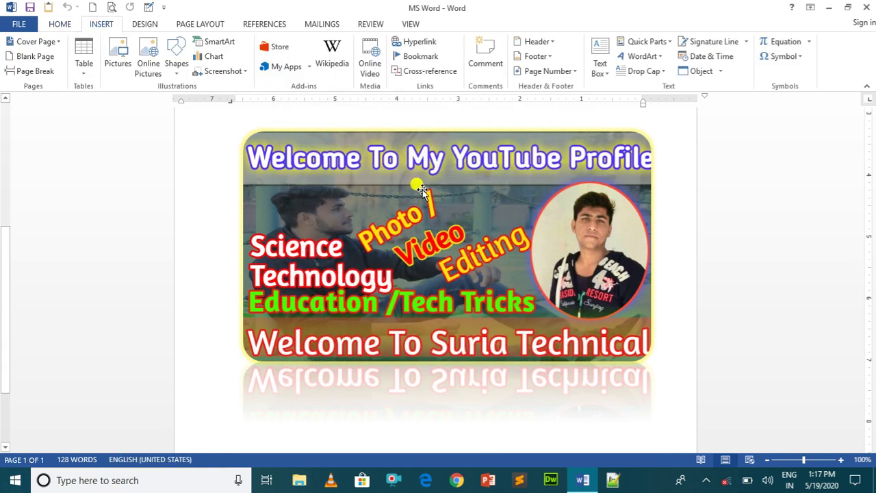
left_click(405, 236)
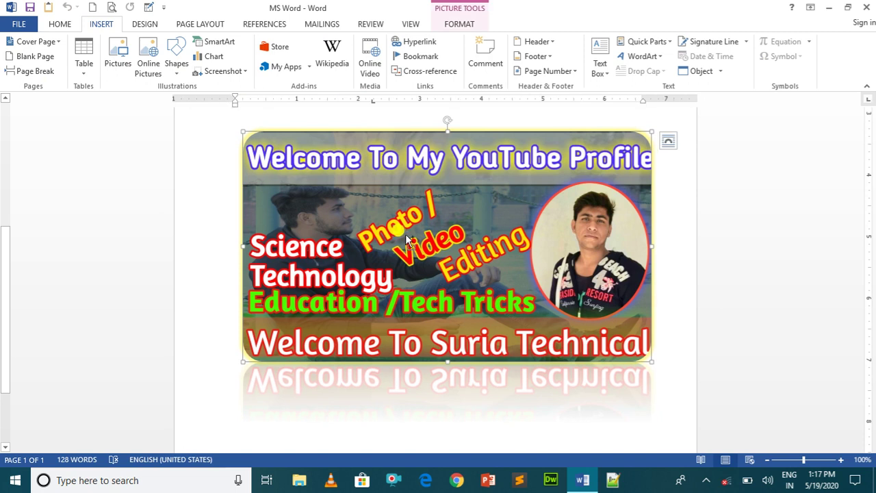
key("Delete")
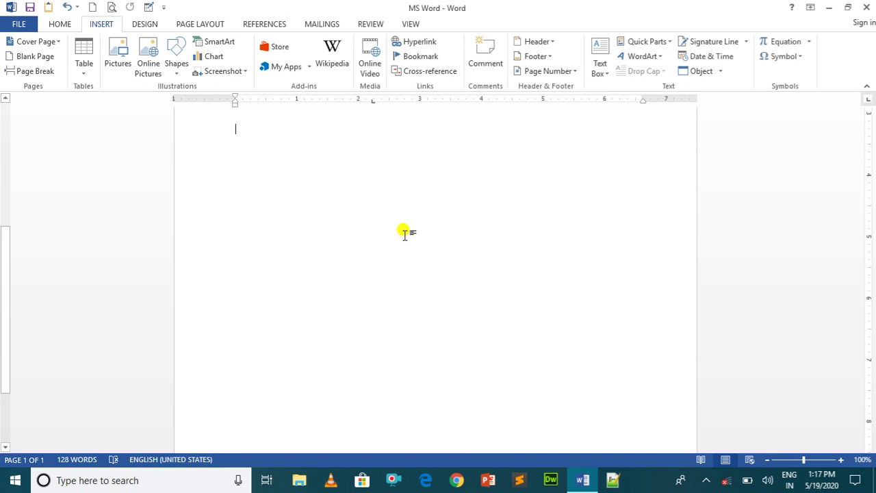
- Add an empty paragraph below the essay and start inserting an online picture
left_click_drag(4, 339, 2, 132)
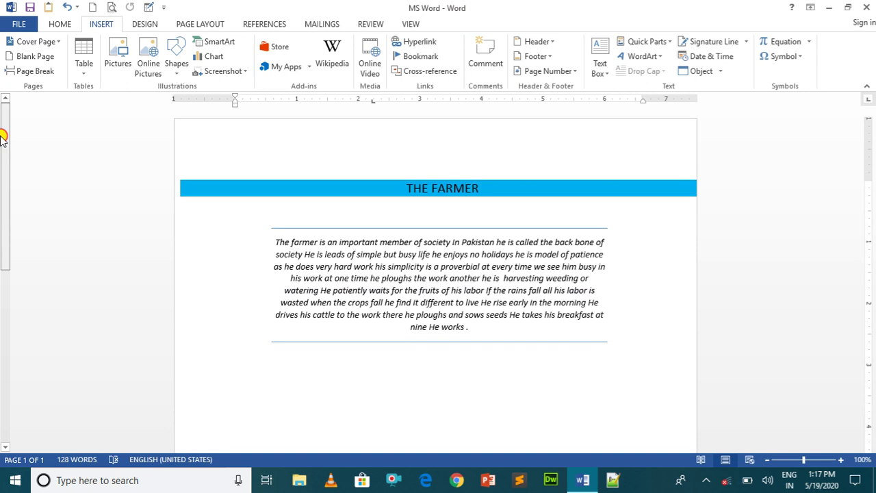
left_click_drag(2, 178, 3, 230)
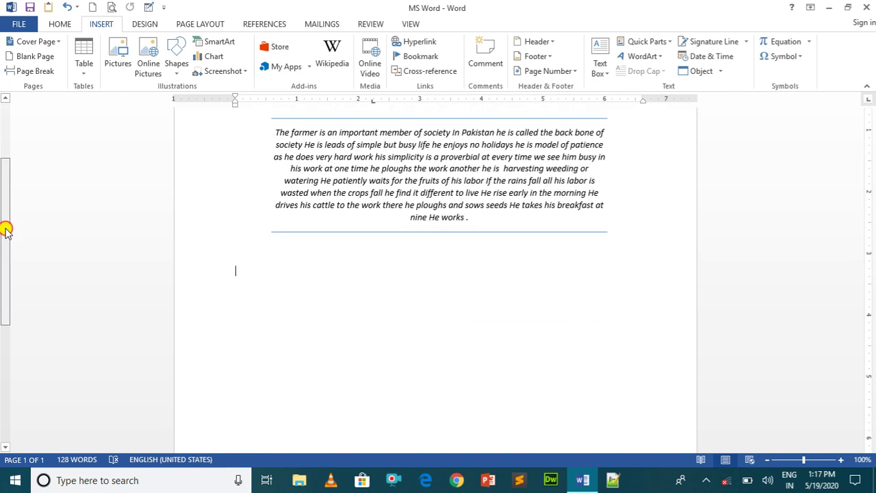
key("Return")
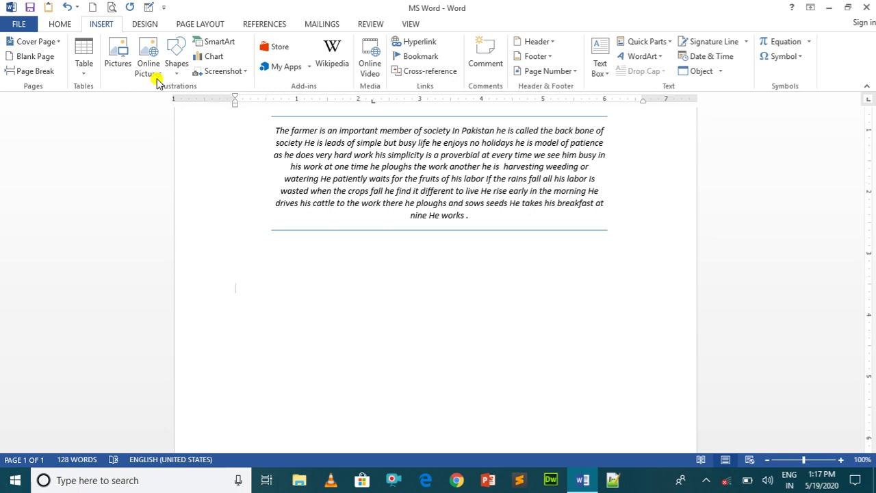
left_click(148, 62)
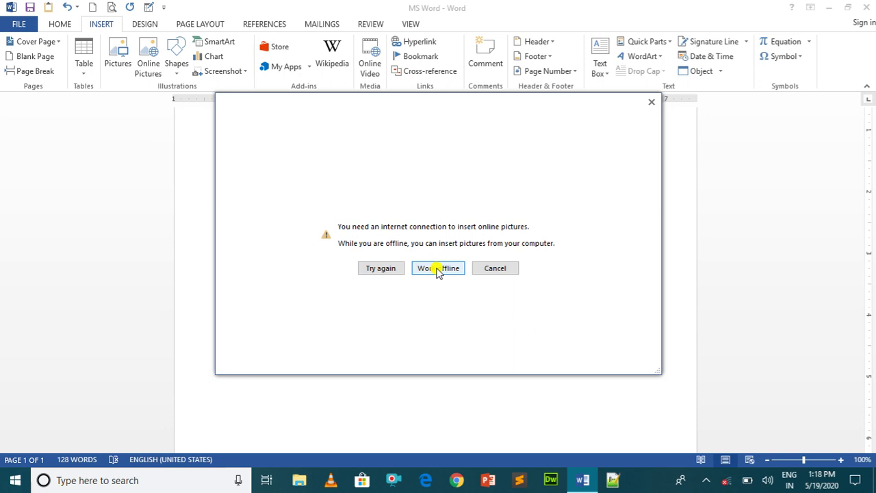
- Work offline and insert Screenshot (1) from the Screenshots folder below the essay
left_click(438, 268)
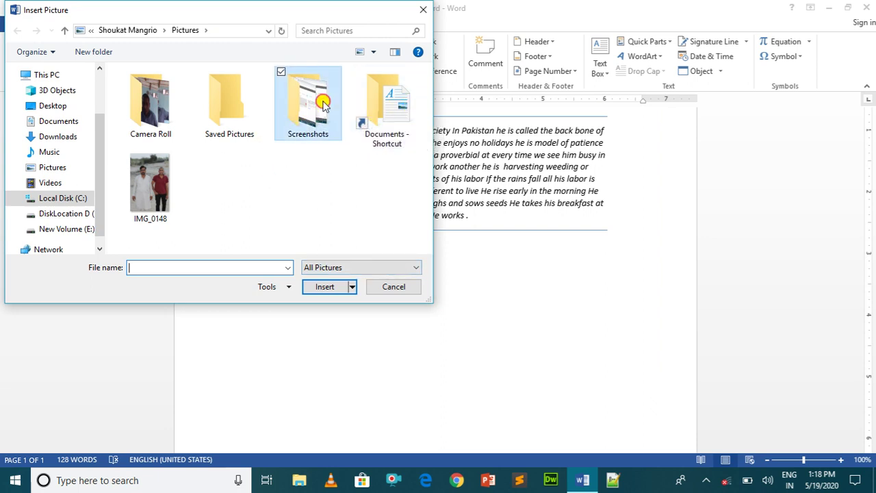
double_click(319, 122)
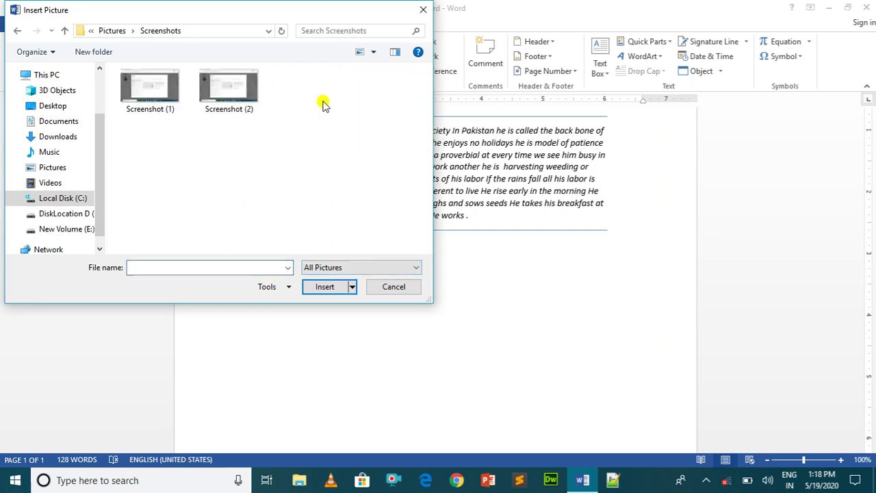
double_click(144, 95)
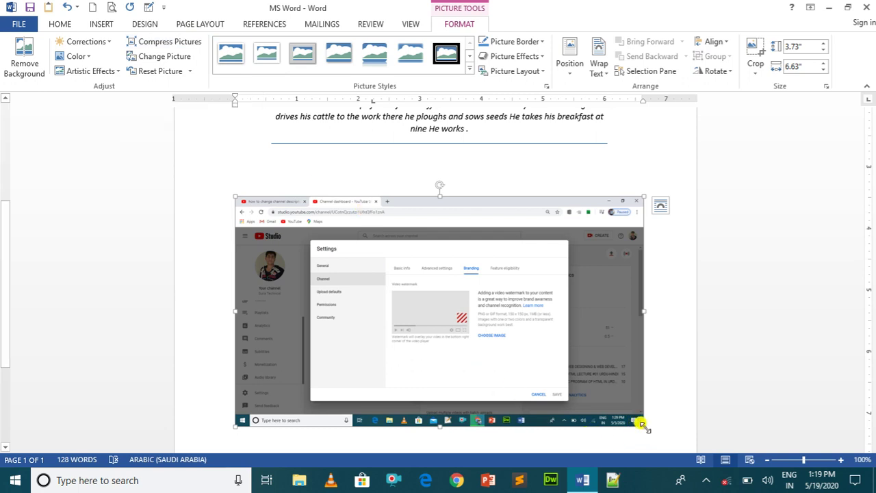
mouse_move(641, 425)
left_mouse_down()
mouse_move(614, 428)
mouse_move(609, 421)
left_mouse_up()
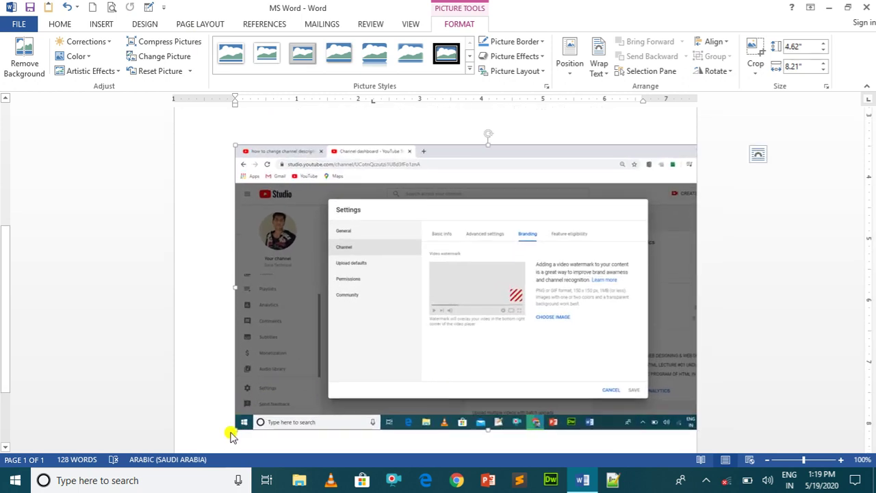
key("ctrl+z")
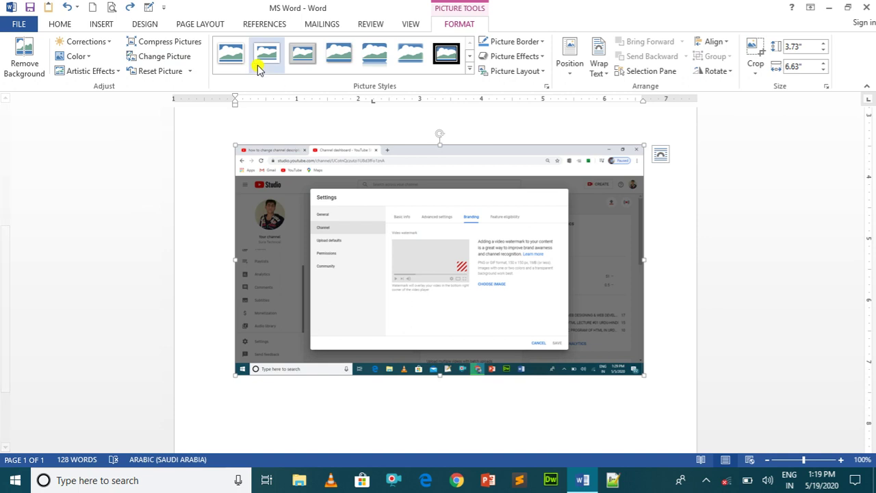
left_click(194, 71)
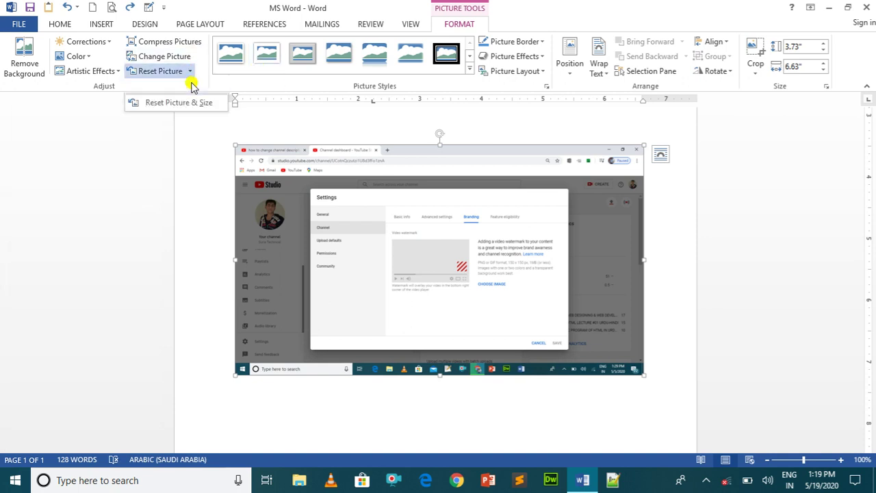
left_click(190, 85)
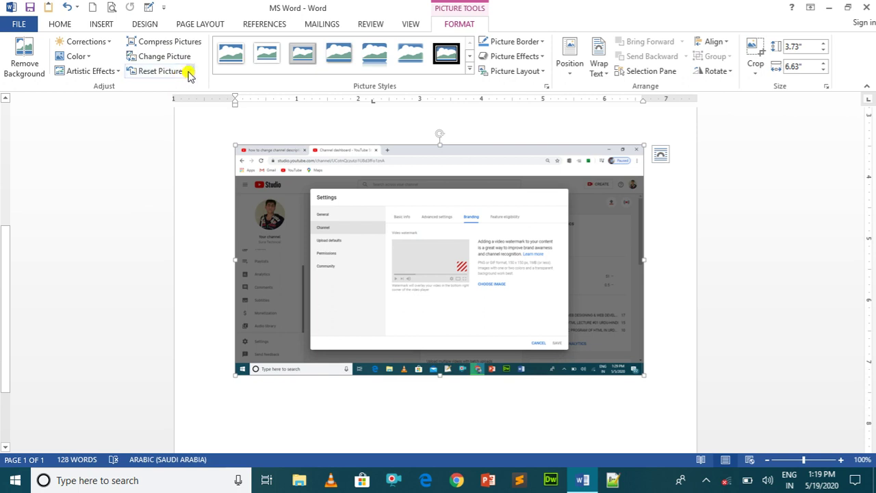
left_click(190, 72)
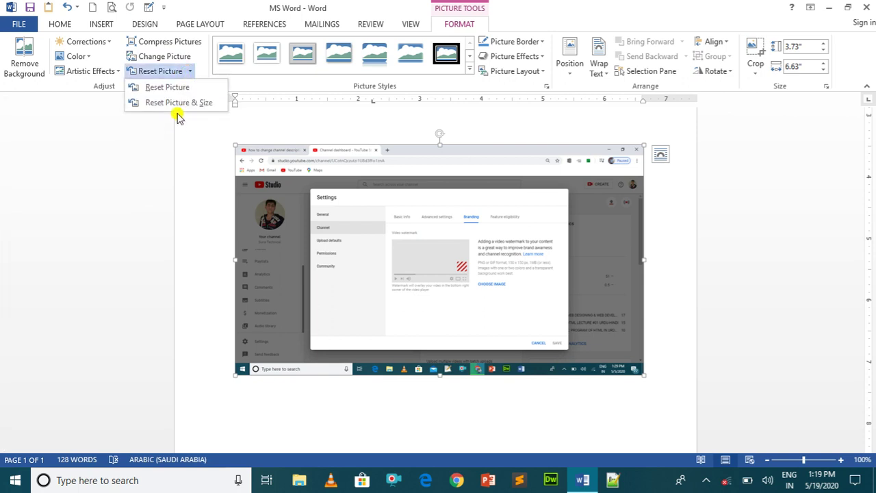
left_click(180, 103)
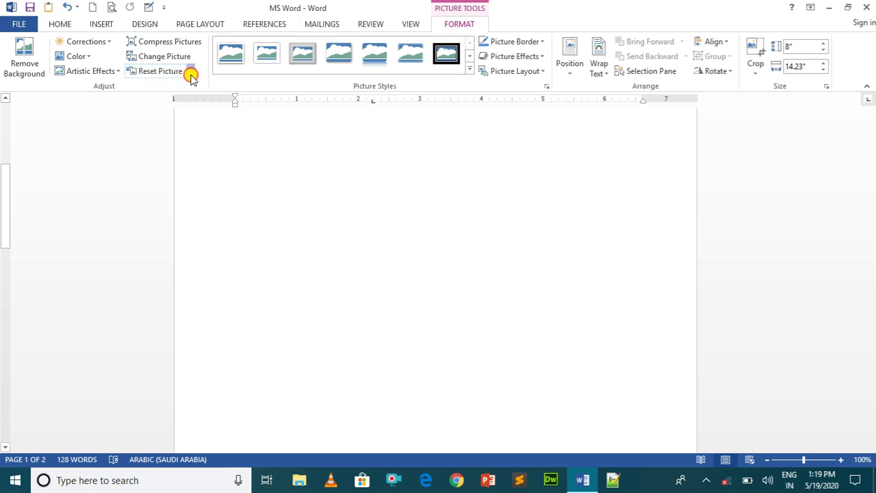
left_click(190, 74)
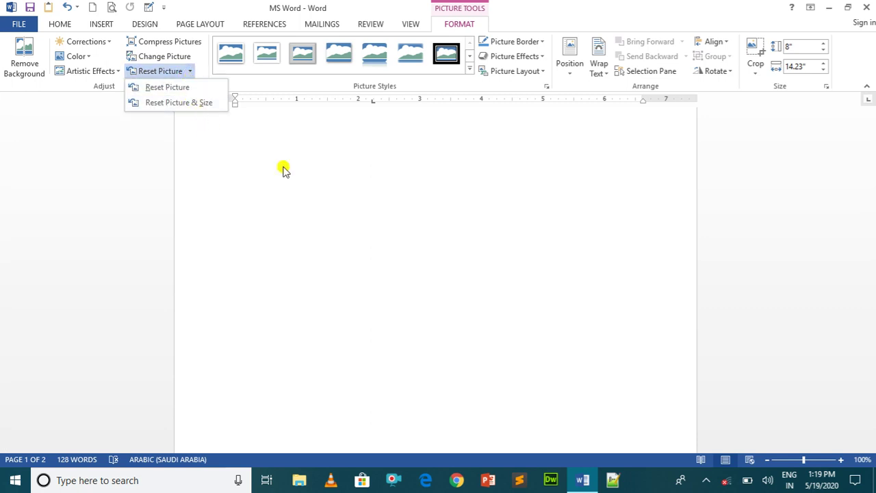
left_click(375, 198)
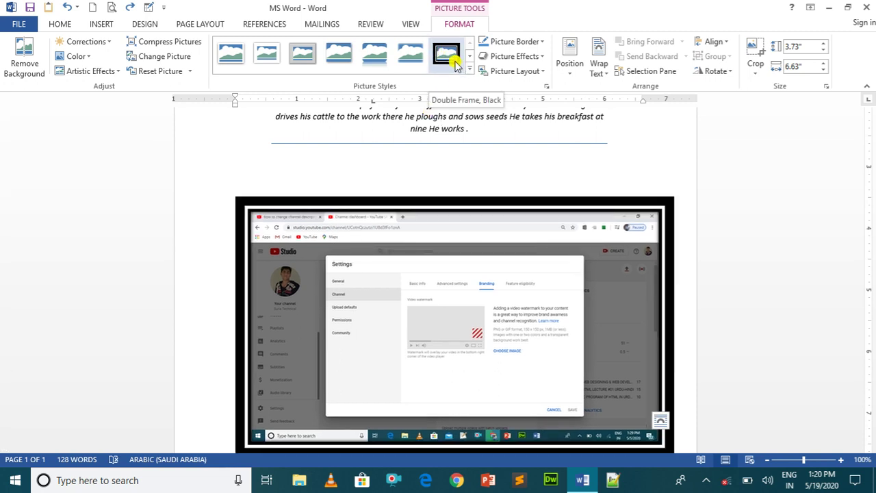
left_click(543, 42)
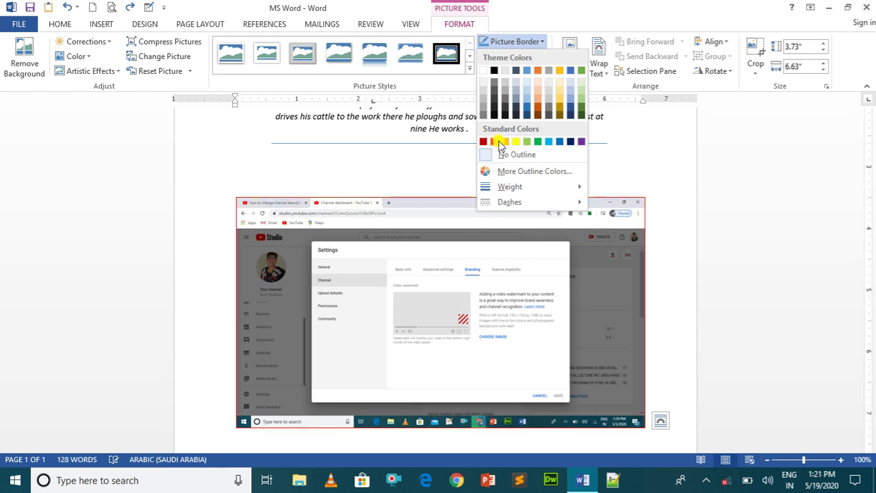
- Give the screenshot a red picture border with 1 pt weight
left_click(495, 142)
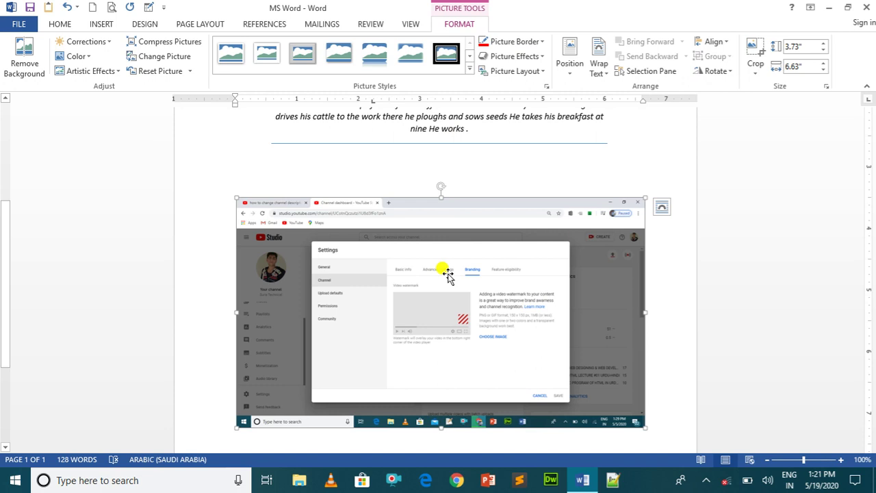
left_click(541, 42)
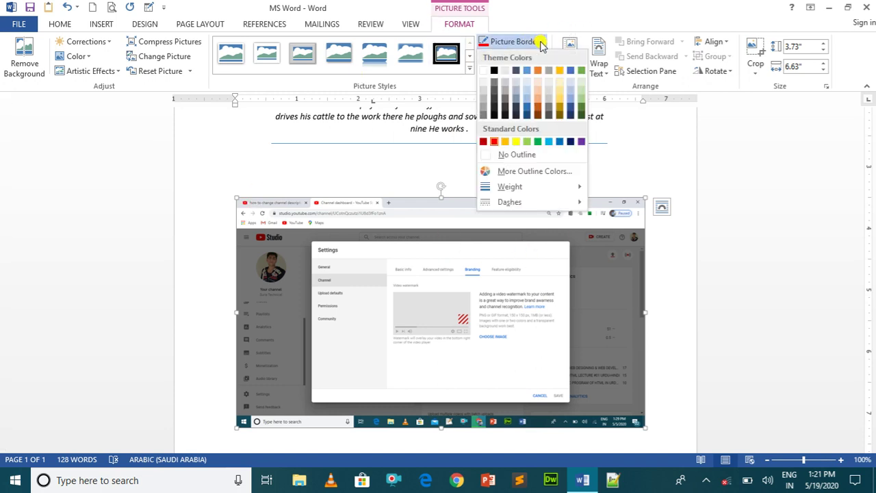
left_click(505, 189)
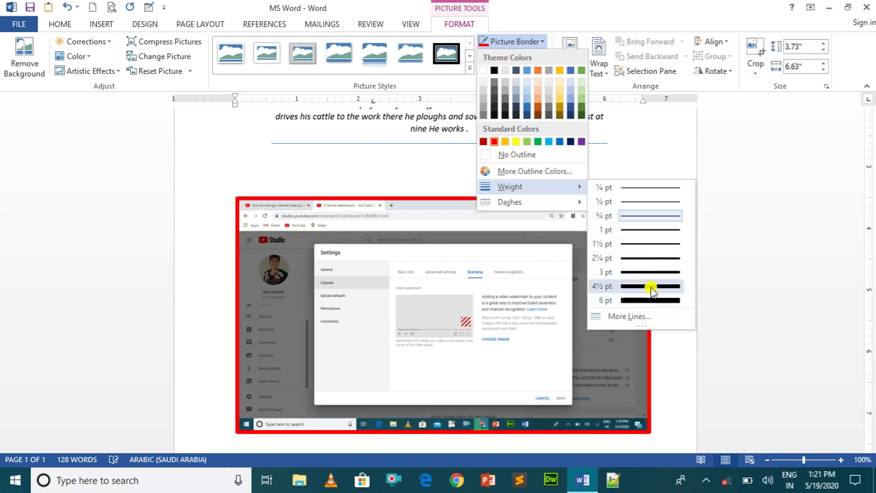
left_click(651, 233)
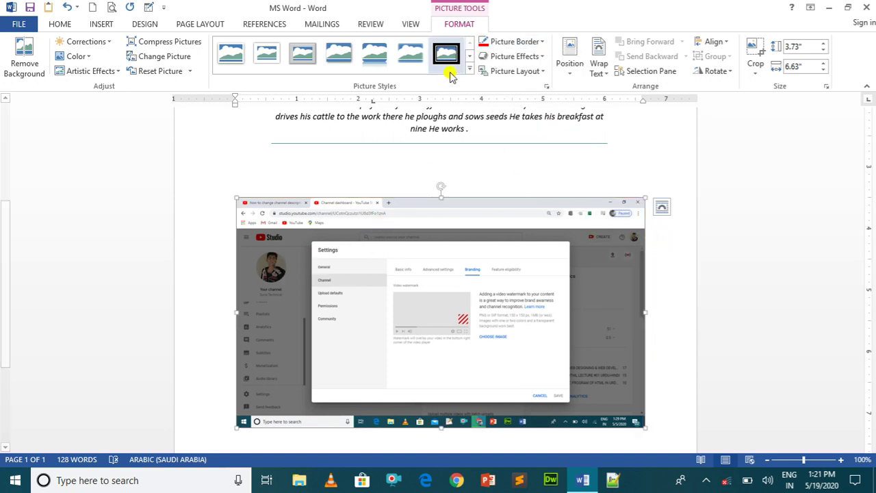
left_click(540, 57)
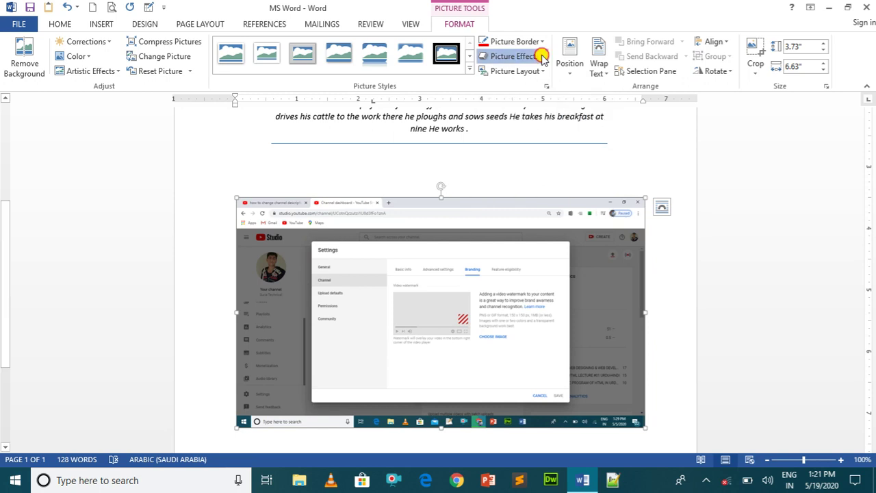
- Apply a full reflection variation beneath the screenshot
mouse_move(533, 82)
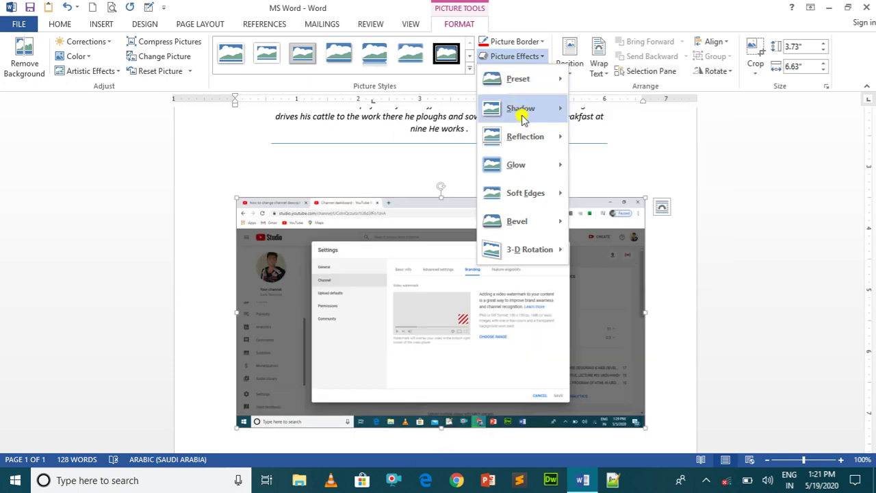
mouse_move(522, 116)
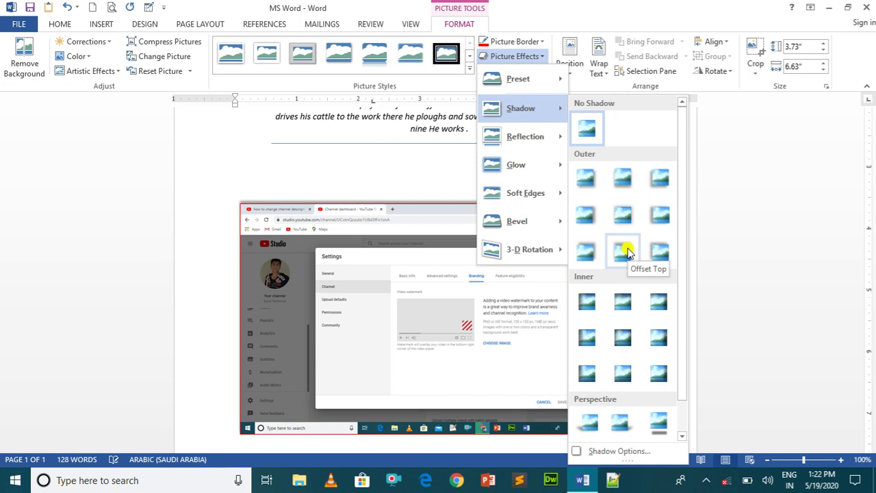
mouse_move(514, 134)
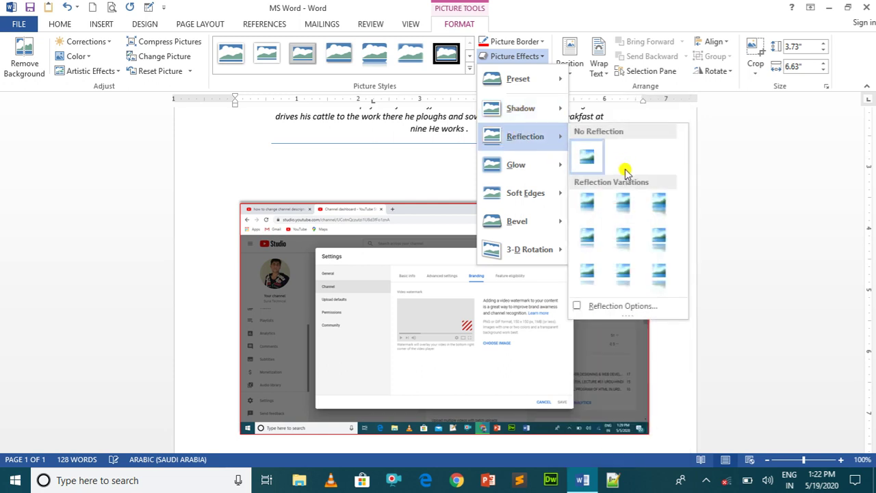
left_click(623, 272)
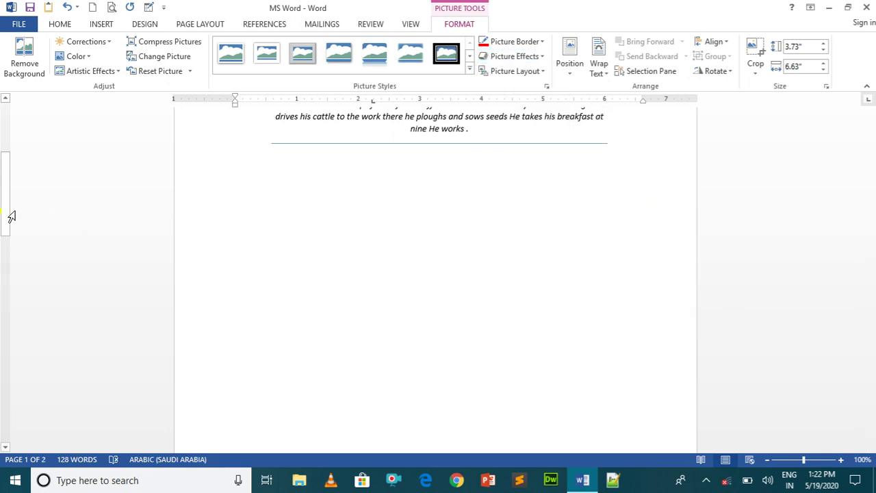
left_click_drag(2, 200, 2, 323)
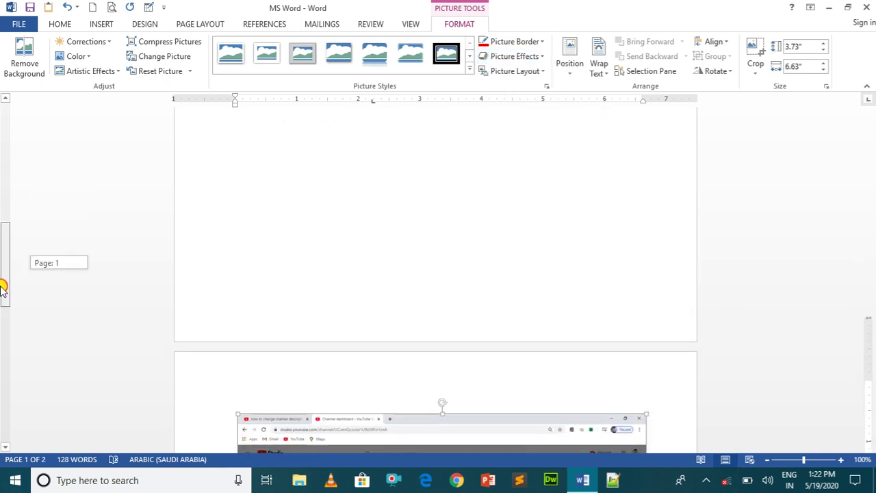
mouse_move(2, 327)
left_mouse_down()
mouse_move(2, 363)
mouse_move(7, 353)
left_mouse_up()
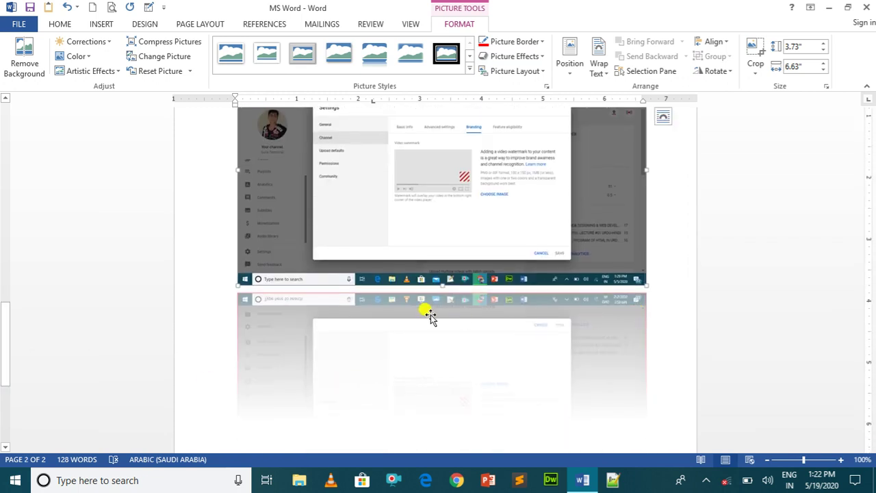
left_click(546, 56)
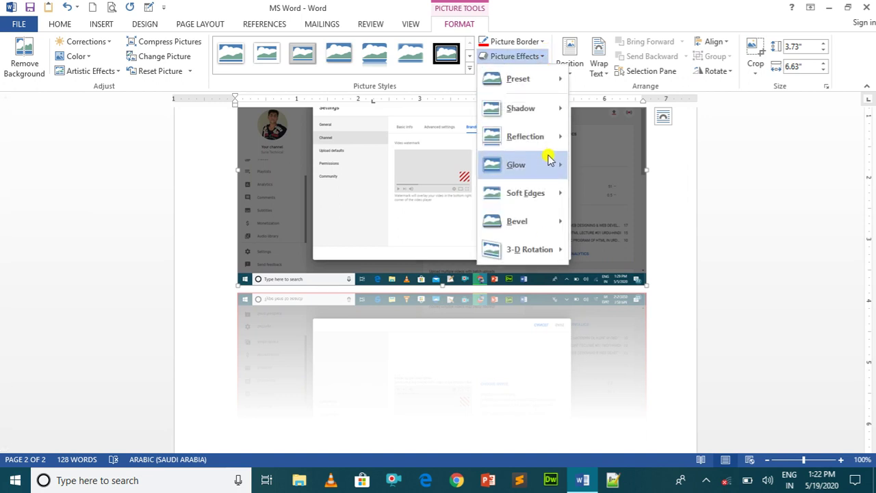
- Remove the screenshot's reflection by choosing No Reflection
mouse_move(547, 163)
mouse_move(525, 137)
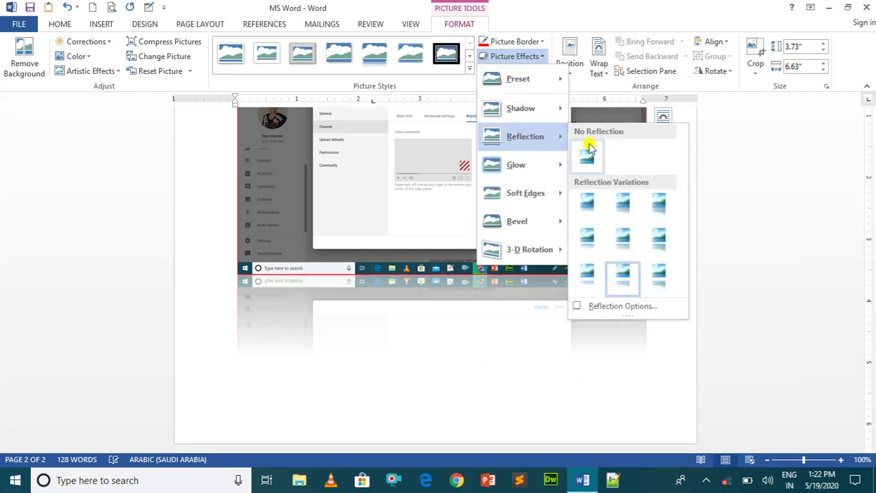
left_click(587, 146)
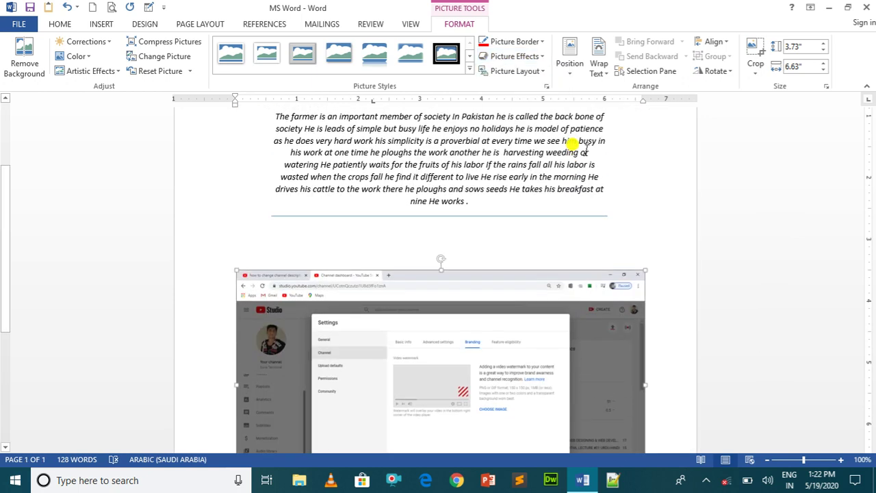
left_click_drag(4, 254, 3, 372)
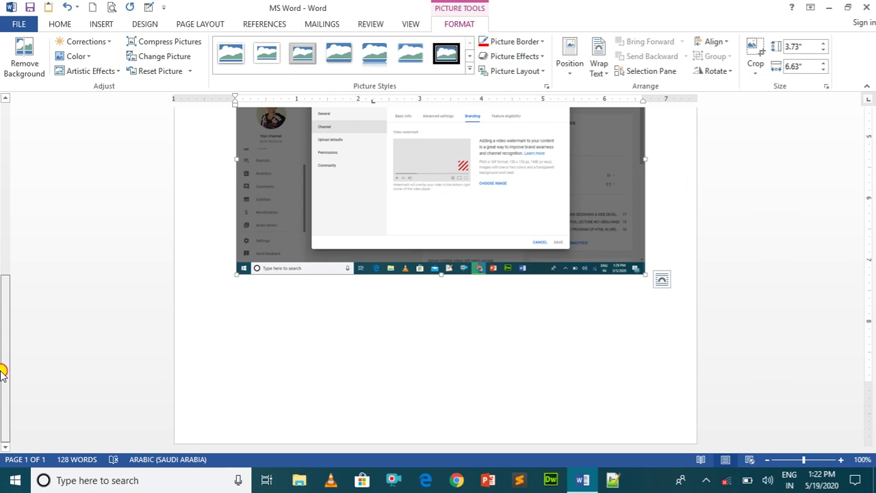
left_click_drag(4, 372, 3, 313)
- Browse the Soft Edges, Bevel and 3-D Rotation effects without applying any
left_click(411, 233)
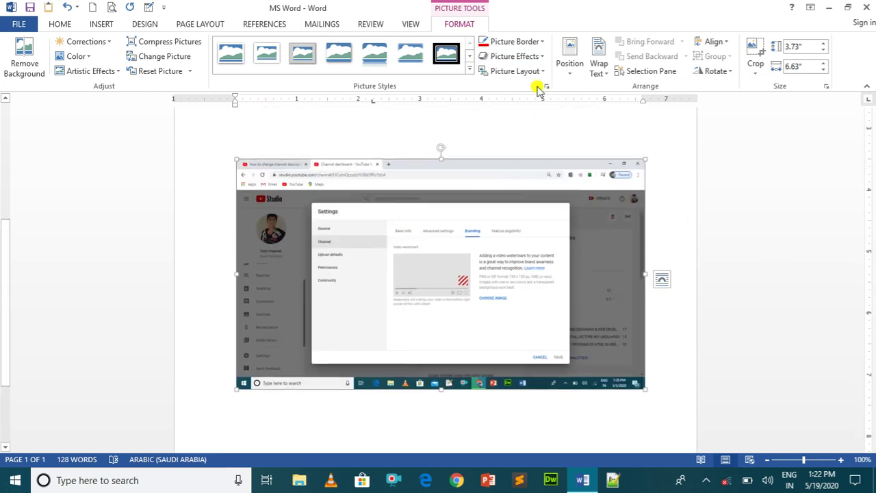
left_click(545, 58)
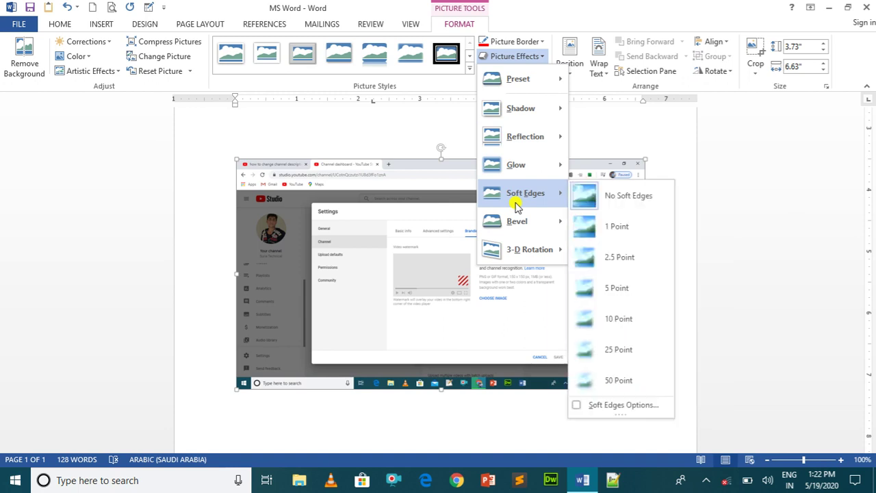
mouse_move(516, 224)
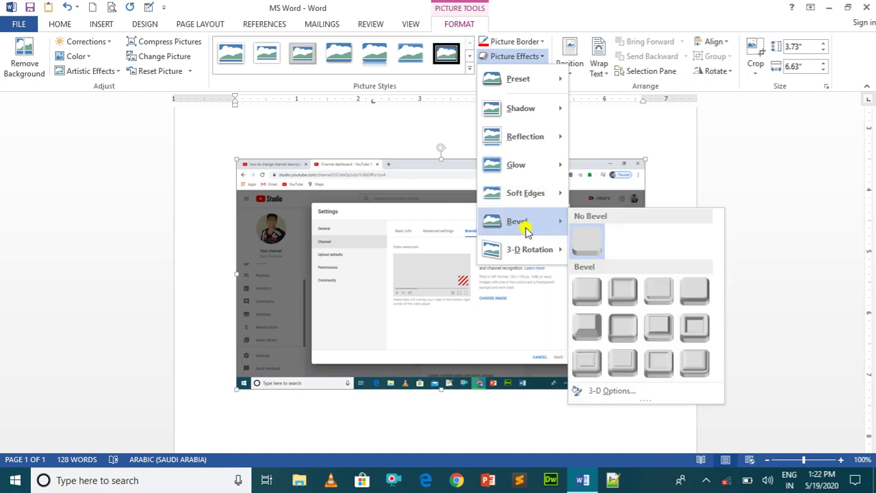
mouse_move(521, 258)
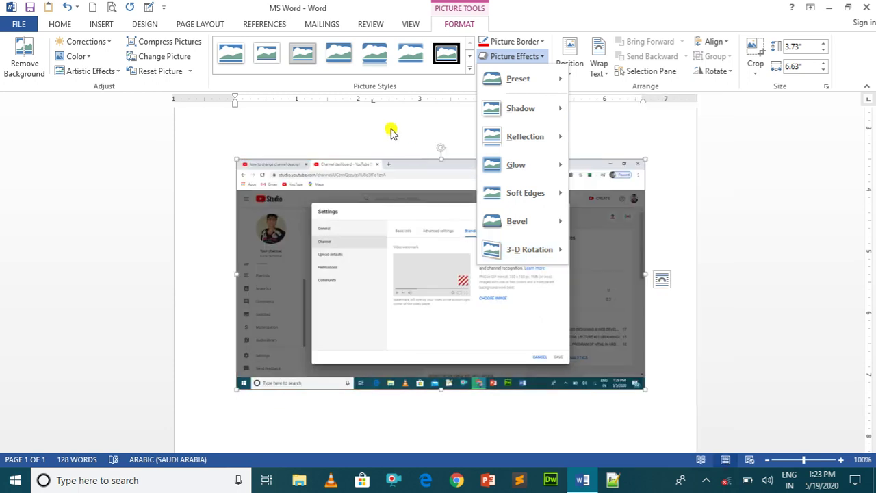
left_click(413, 124)
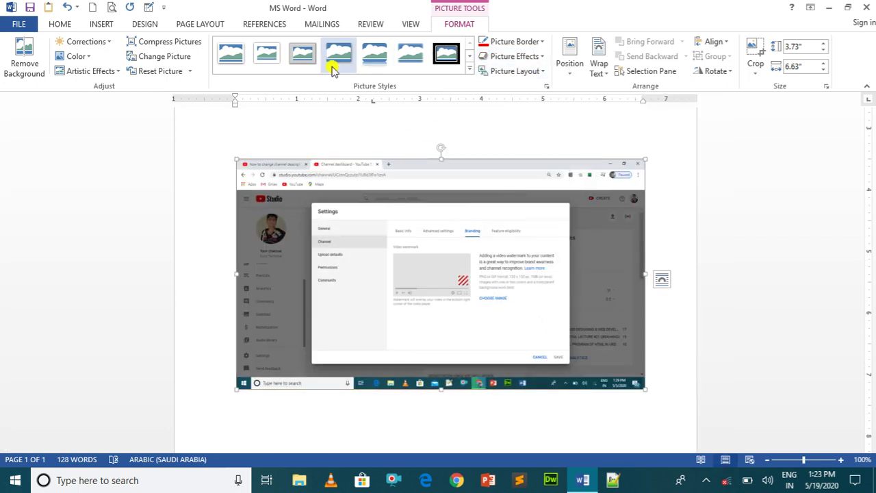
left_click(571, 69)
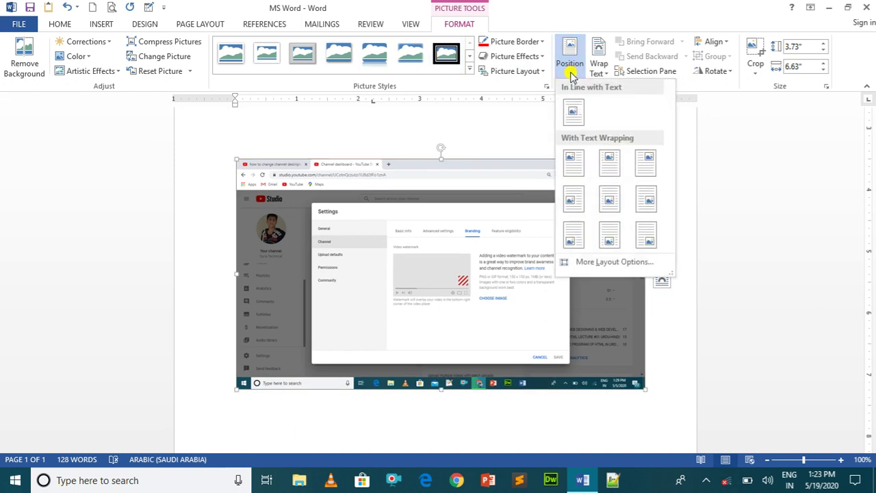
- Position the picture at the top right with square text wrapping
left_click(574, 121)
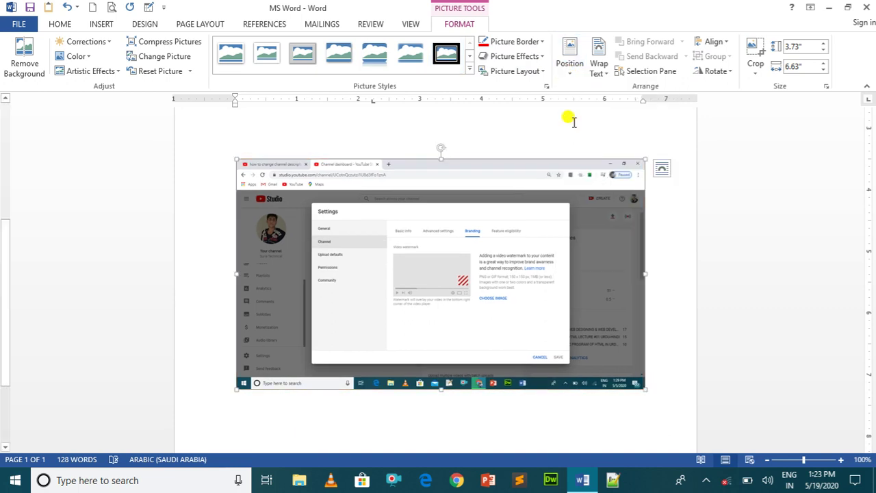
left_click(573, 69)
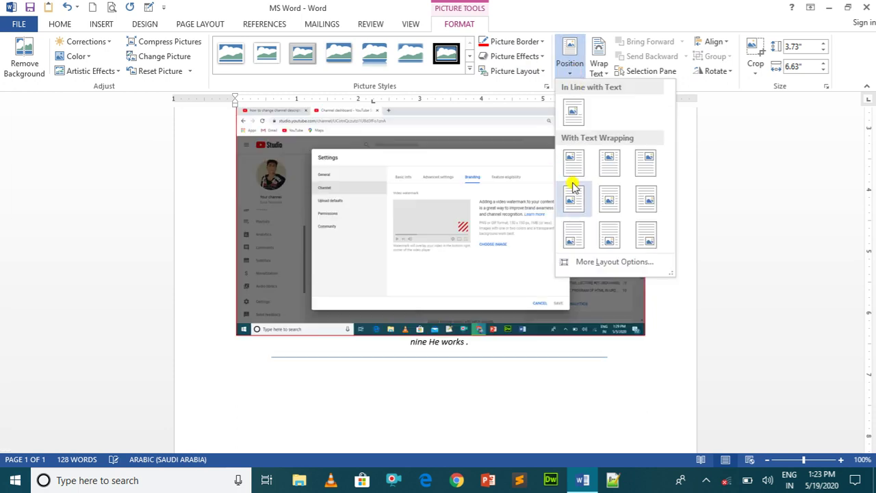
left_click(574, 165)
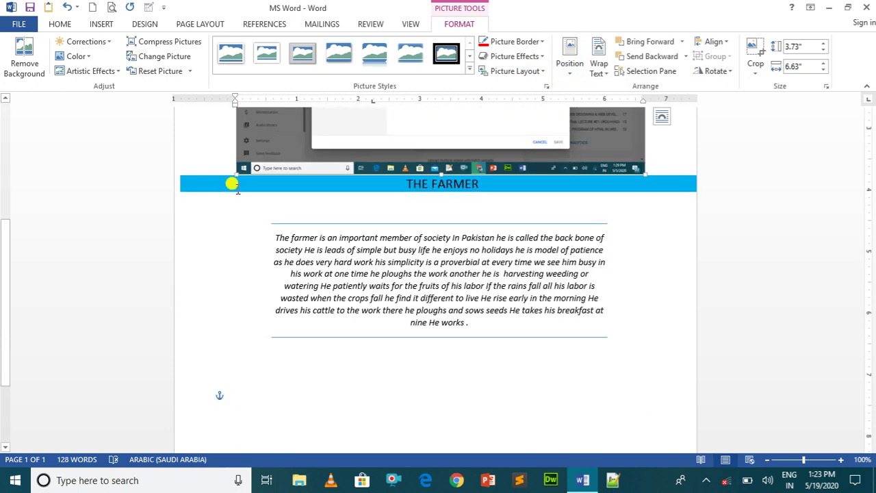
mouse_move(2, 251)
left_mouse_down()
mouse_move(2, 154)
mouse_move(2, 217)
left_mouse_up()
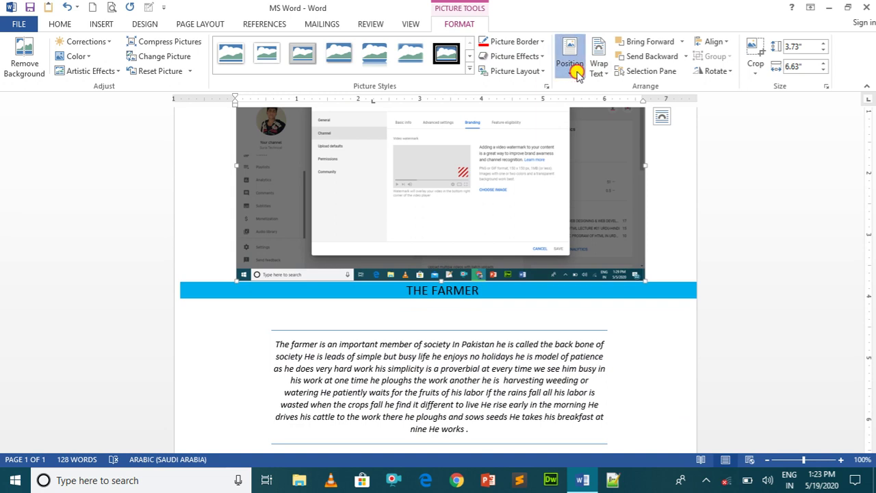
left_click(570, 69)
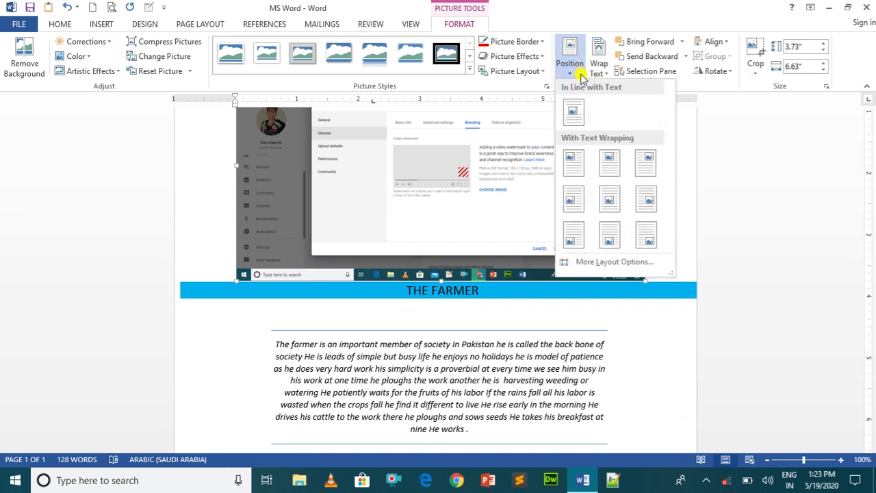
left_click(647, 171)
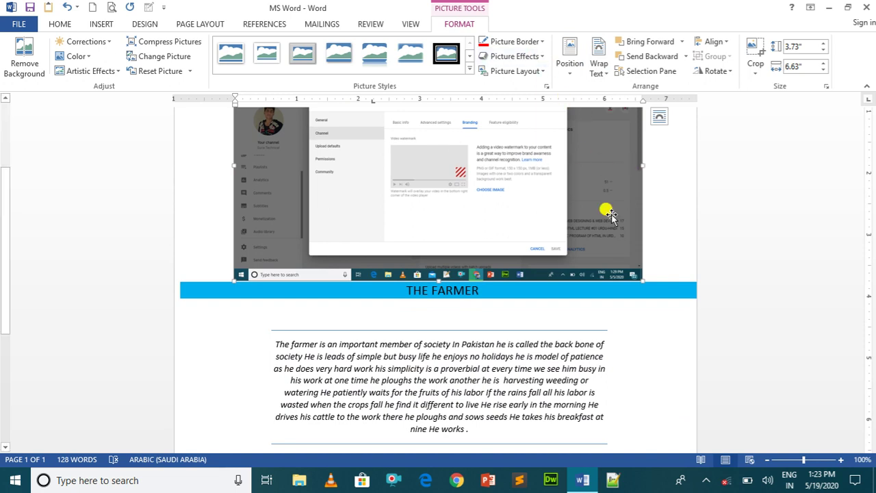
- Shrink the screenshot to 2.24" by 3.98" so the essay wraps beside it
left_click_drag(643, 279, 390, 182)
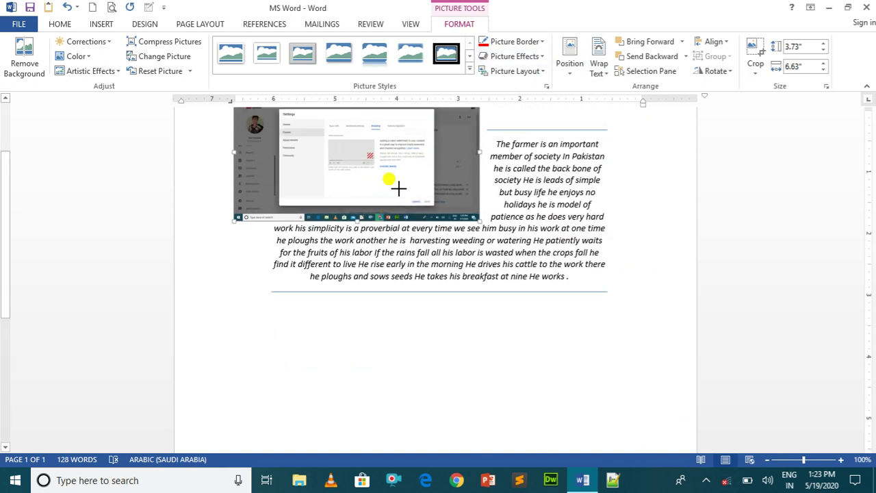
left_click(616, 250)
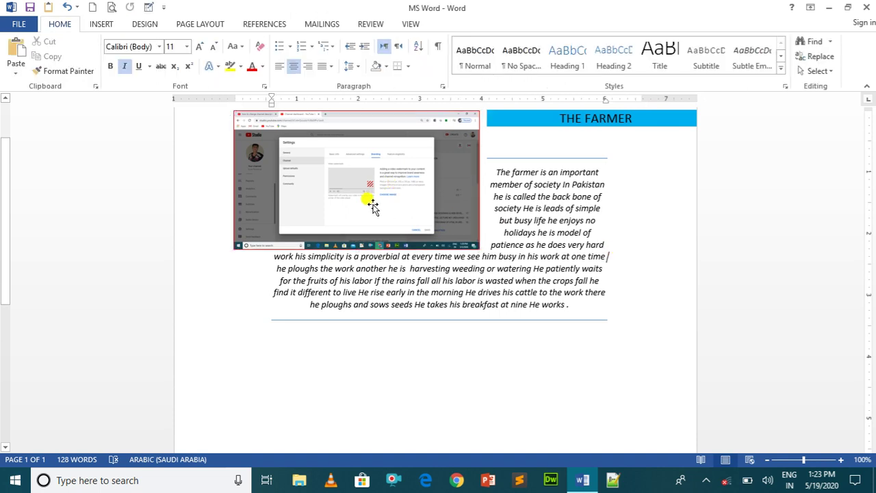
left_click(354, 156)
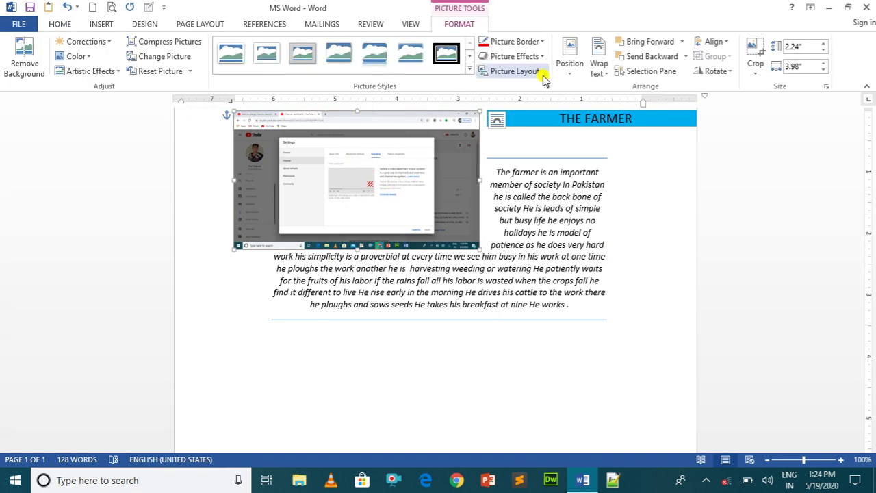
left_click(571, 73)
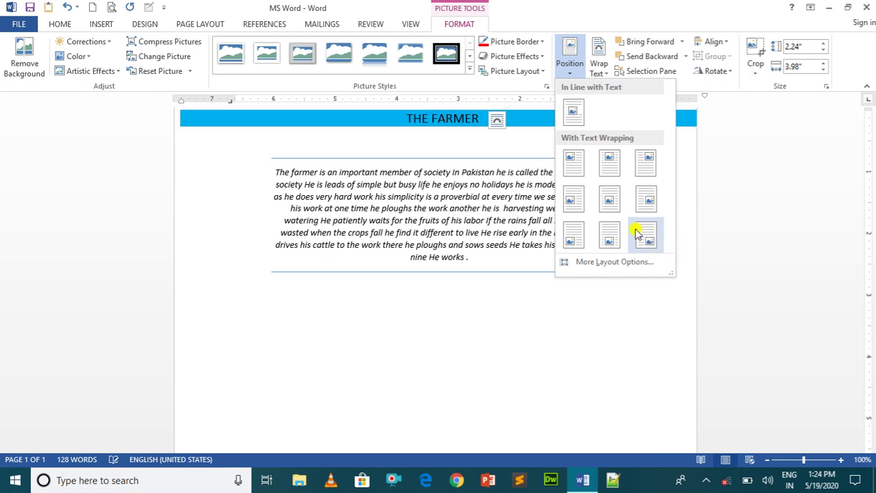
left_click(633, 264)
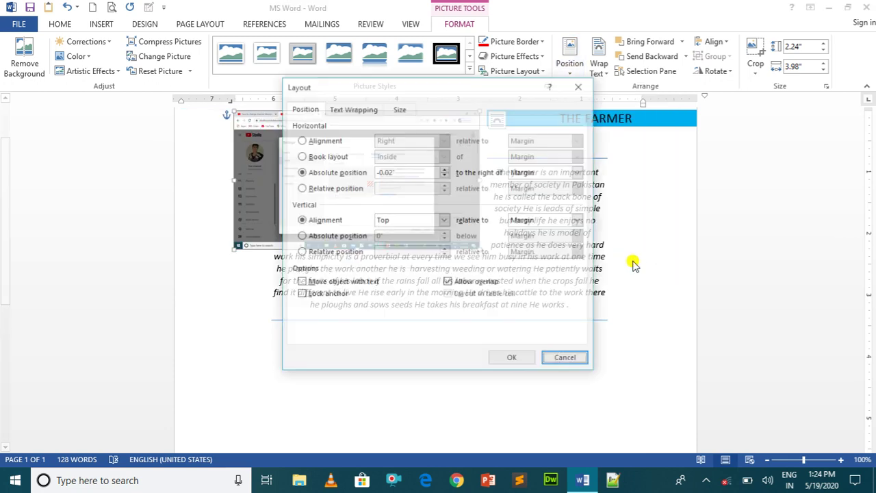
left_click(586, 89)
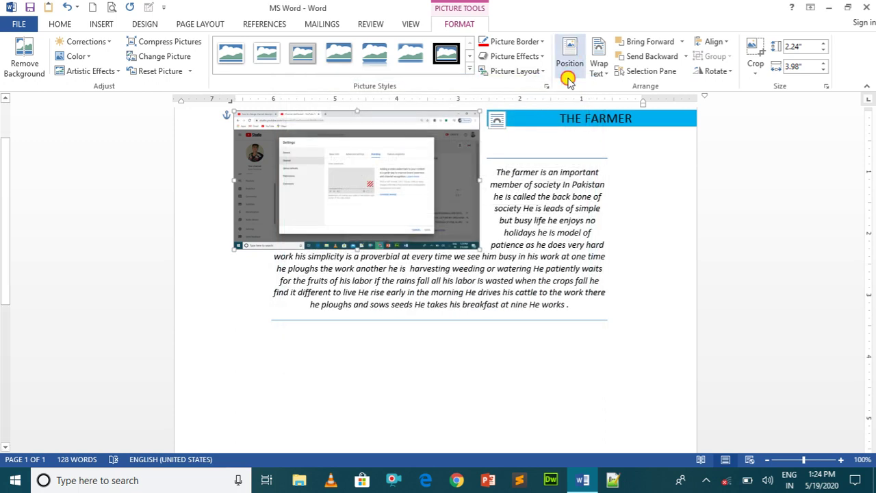
left_click(568, 78)
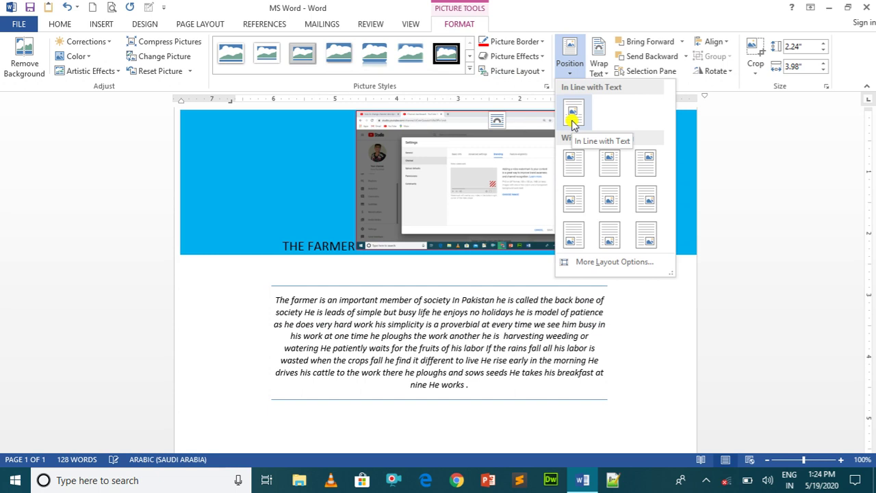
left_click(575, 159)
left_click(405, 322)
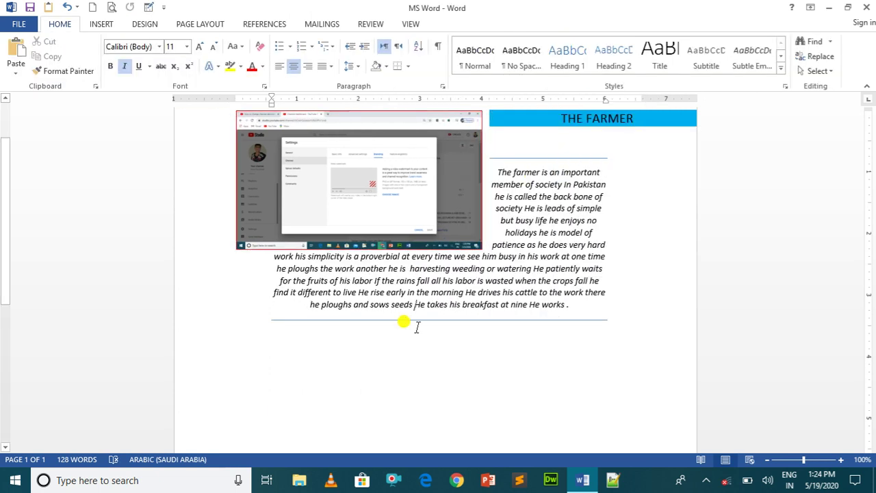
left_click(375, 228)
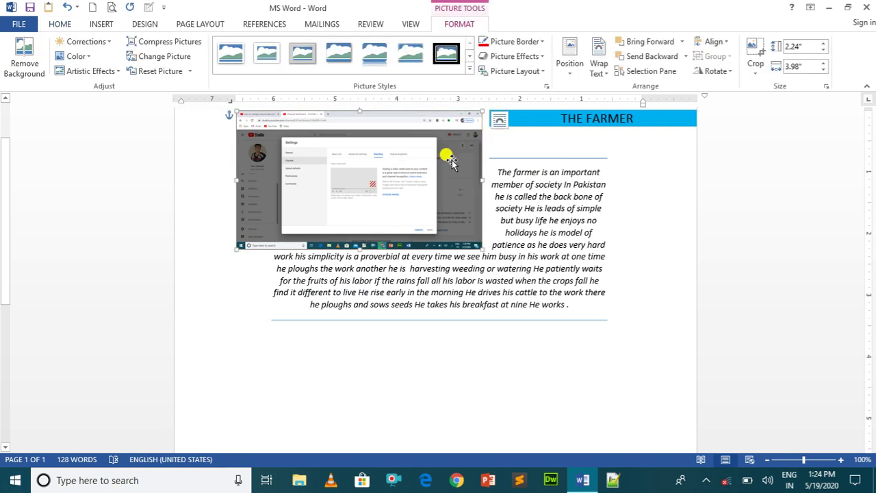
left_click(601, 71)
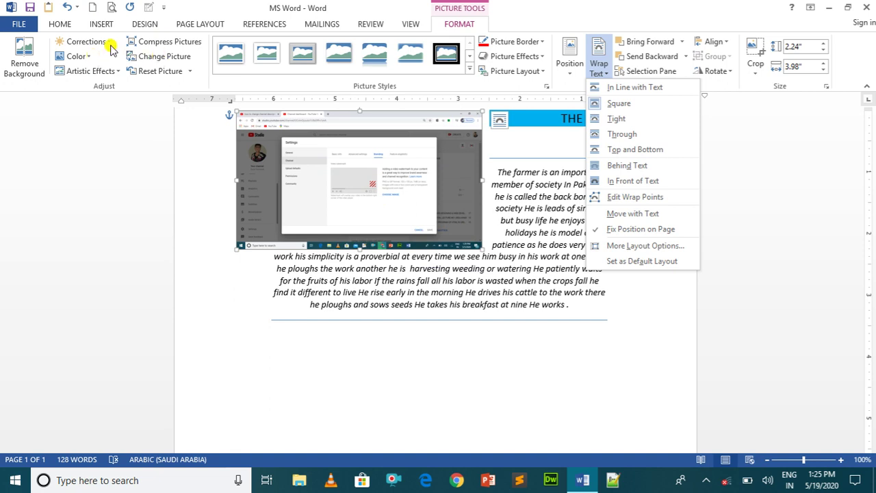
left_click(88, 56)
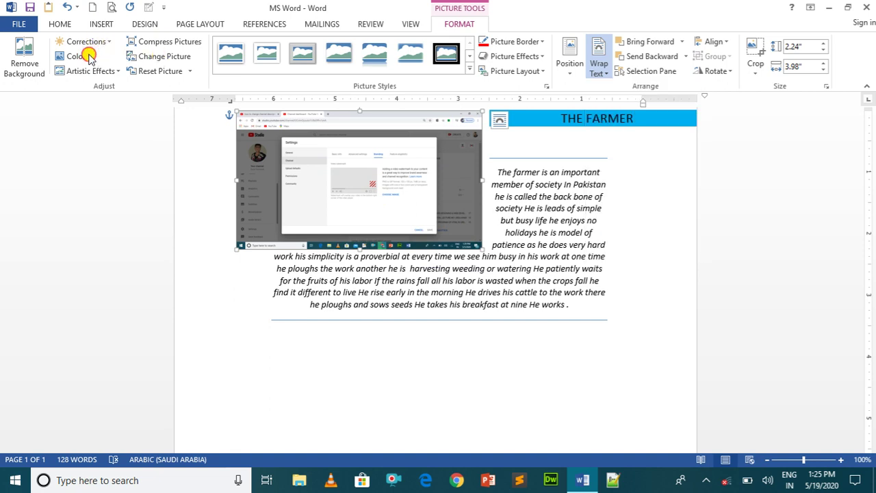
- Place the screenshot at the page's top right with square text wrapping
left_click(88, 56)
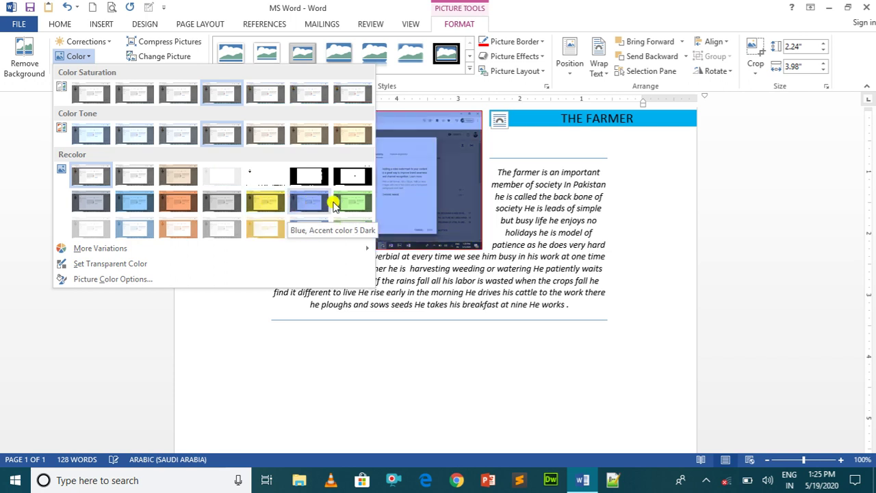
left_click(452, 169)
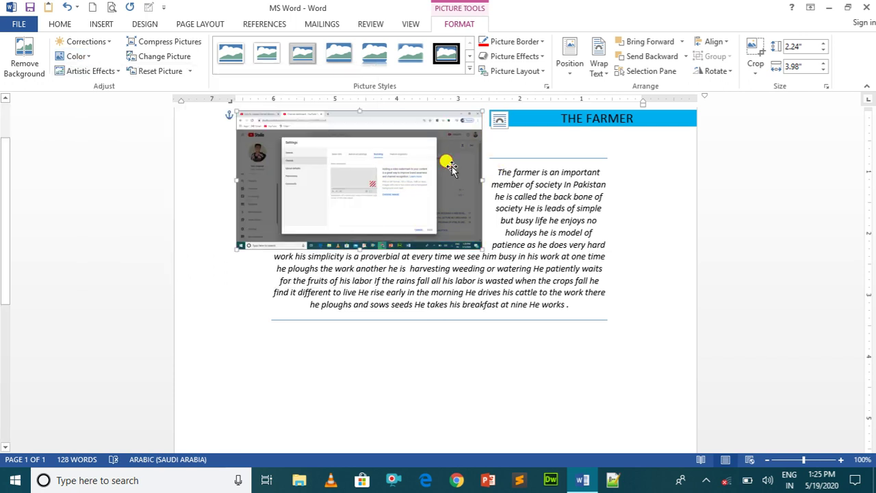
left_click(568, 68)
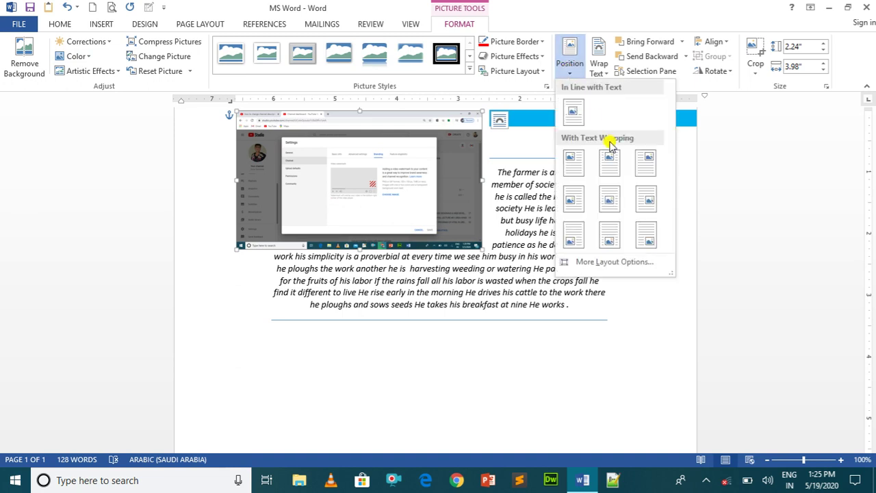
left_click(645, 162)
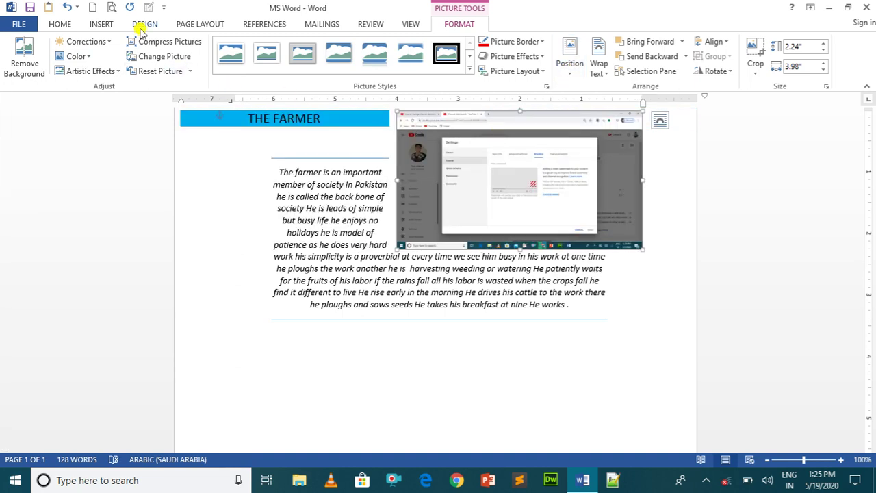
- Preview the Color gallery's recolour options without applying any
left_click(87, 55)
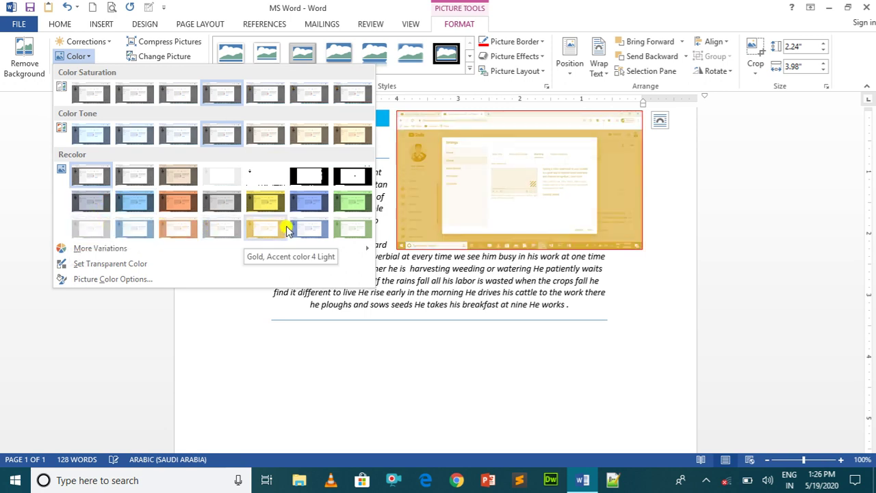
mouse_move(107, 247)
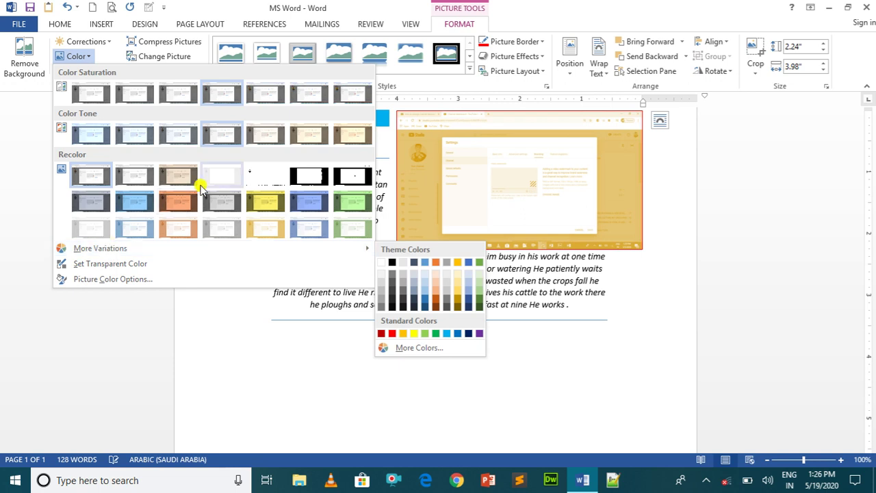
left_click(108, 56)
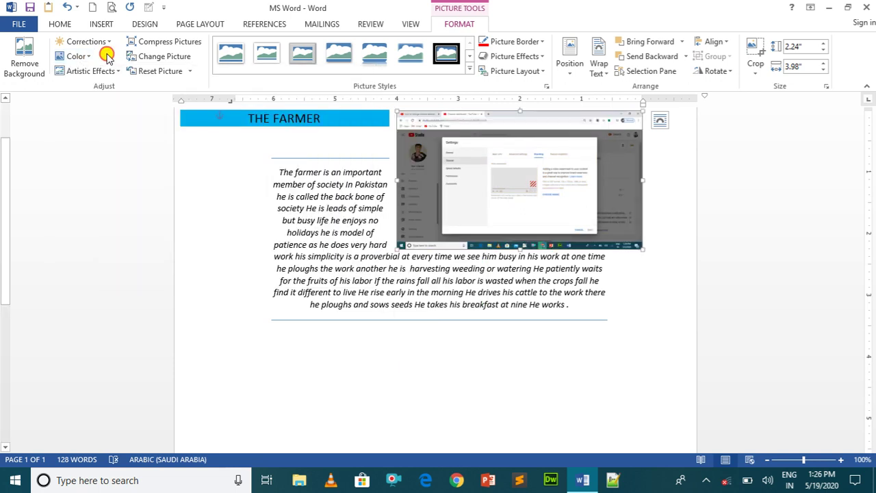
left_click(117, 73)
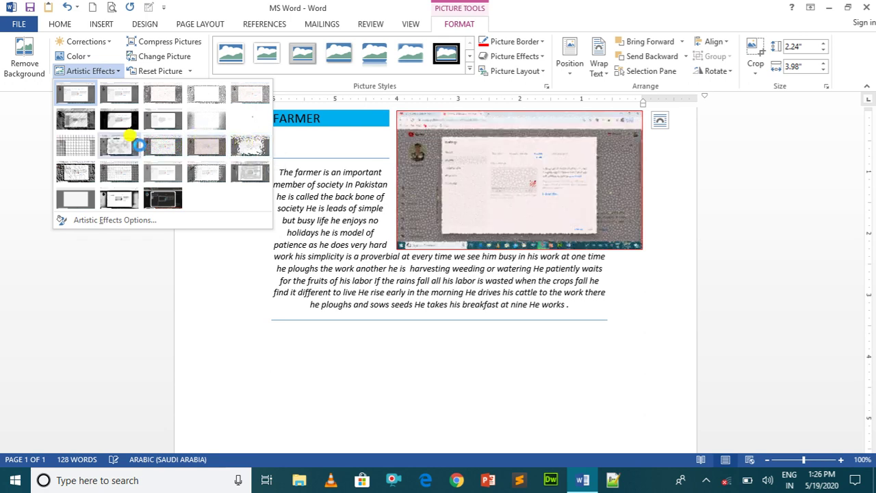
- Preview a couple of artistic effects, then apply Glow Edges to the screenshot
left_click(79, 143)
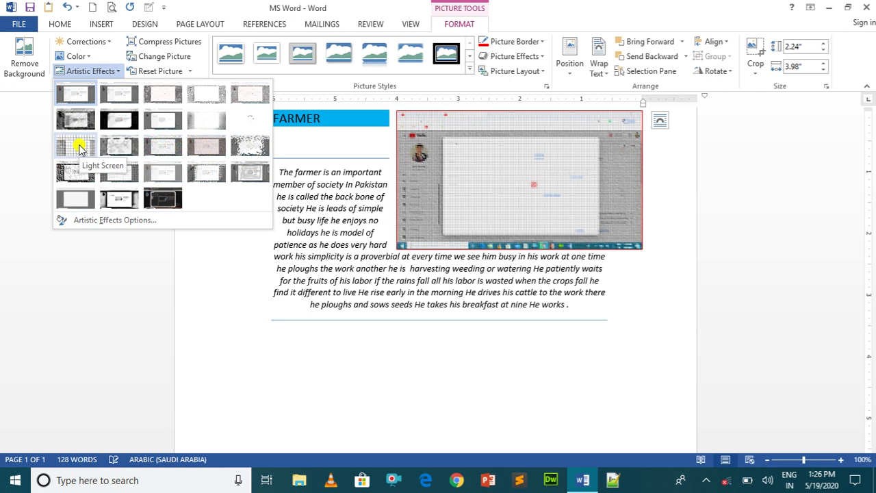
left_click(76, 168)
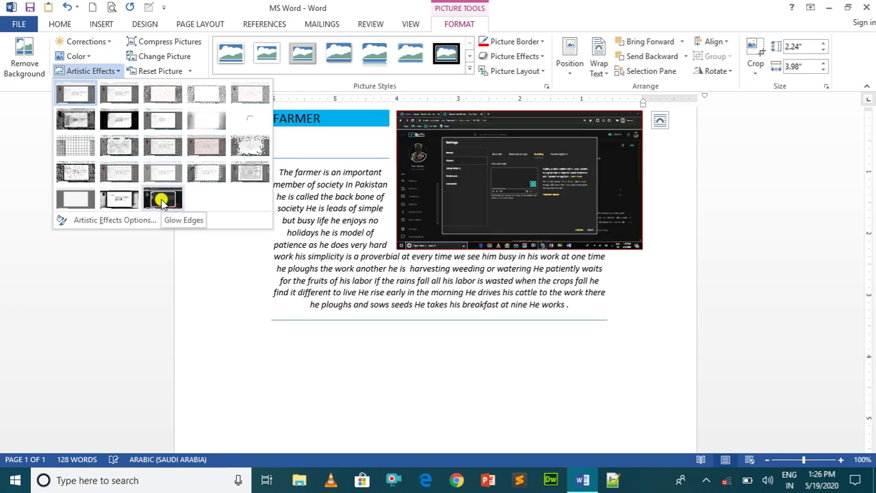
left_click(162, 199)
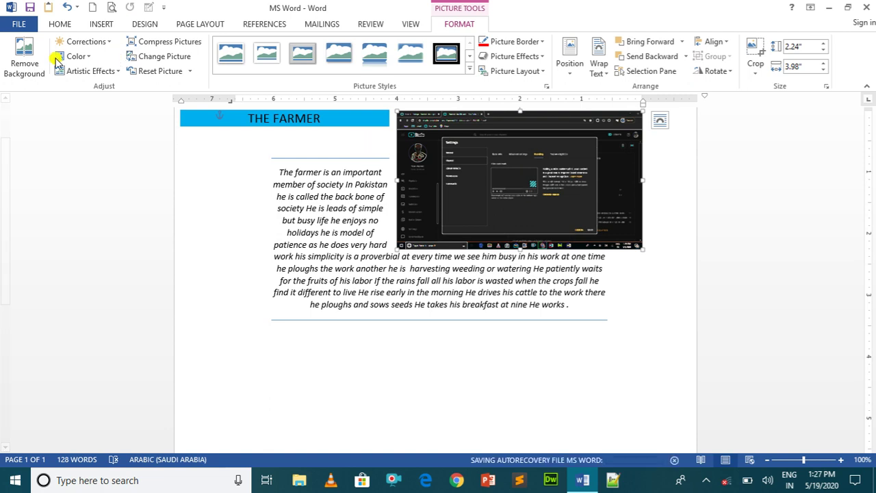
left_click(26, 64)
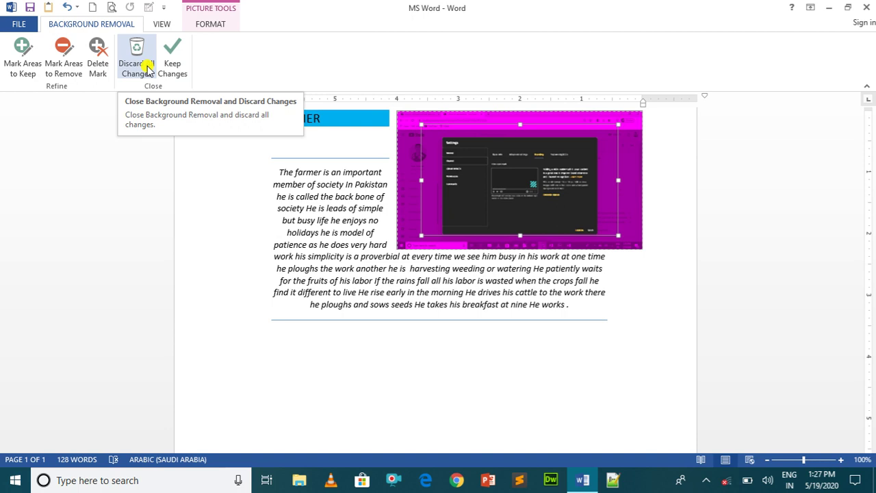
left_click(148, 68)
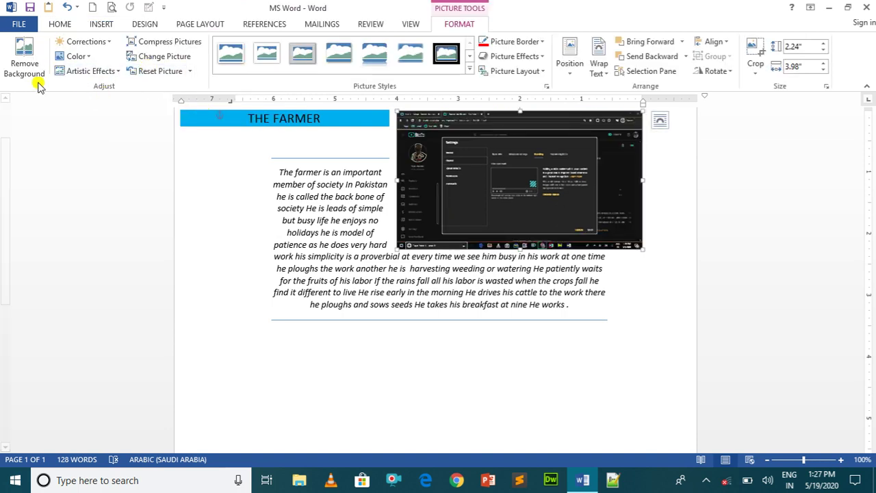
left_click(20, 67)
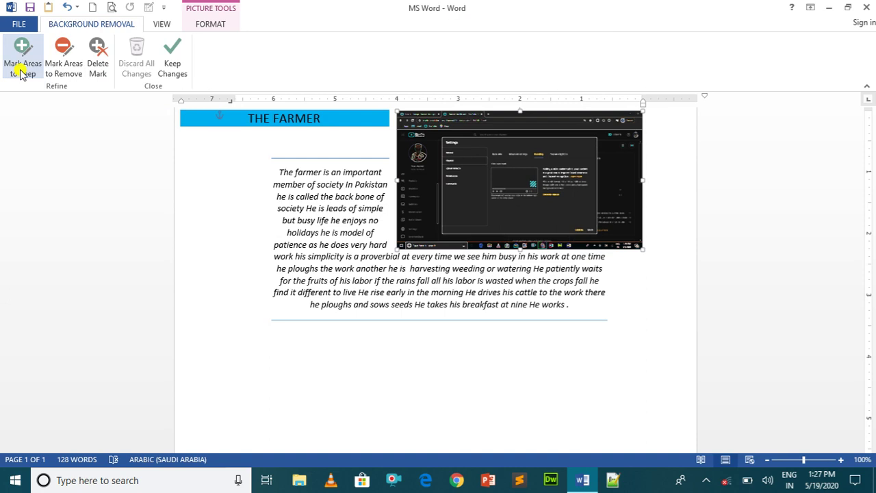
left_click(177, 65)
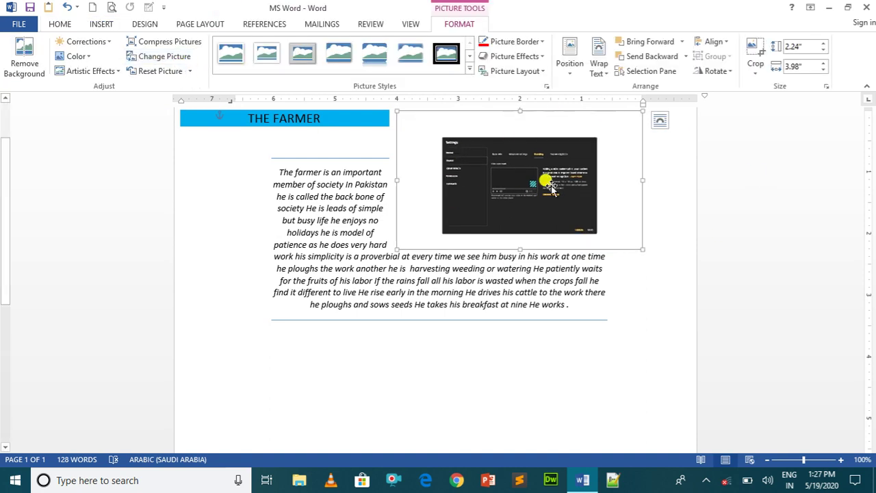
left_click_drag(532, 200, 538, 203)
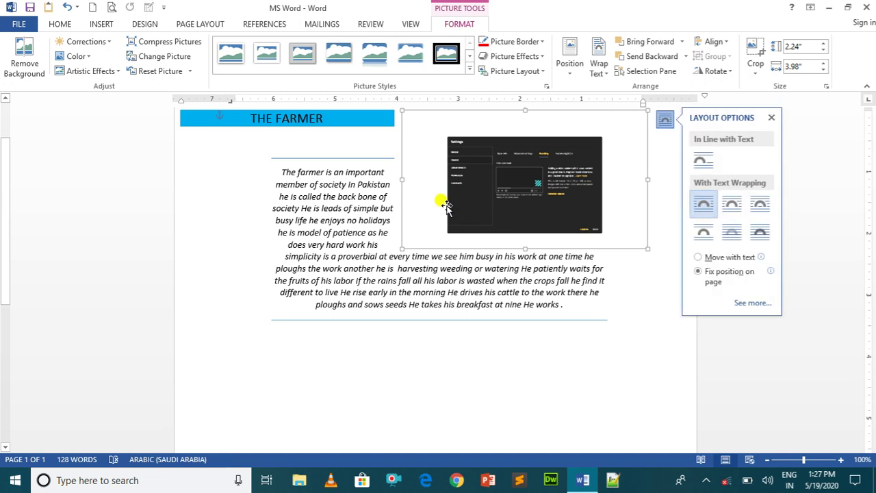
left_click_drag(445, 205, 448, 216)
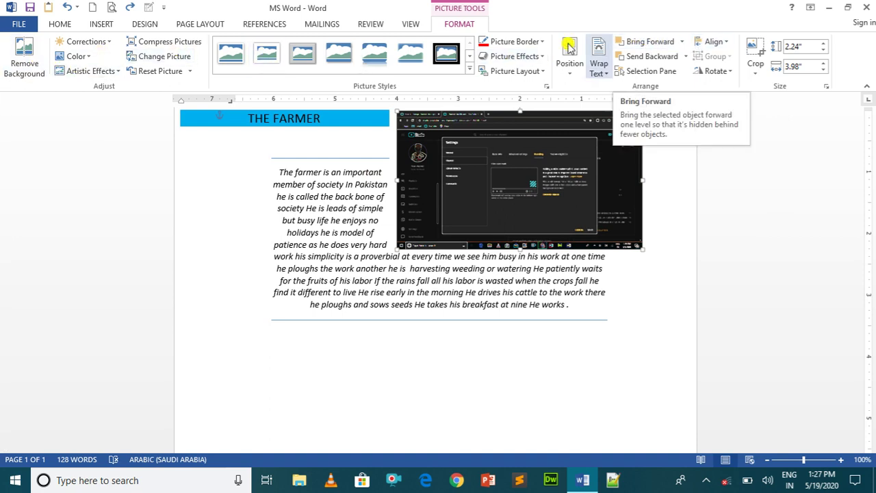
- Place the insertion point below the essay and choose the rounded rectangle shape
left_click(101, 25)
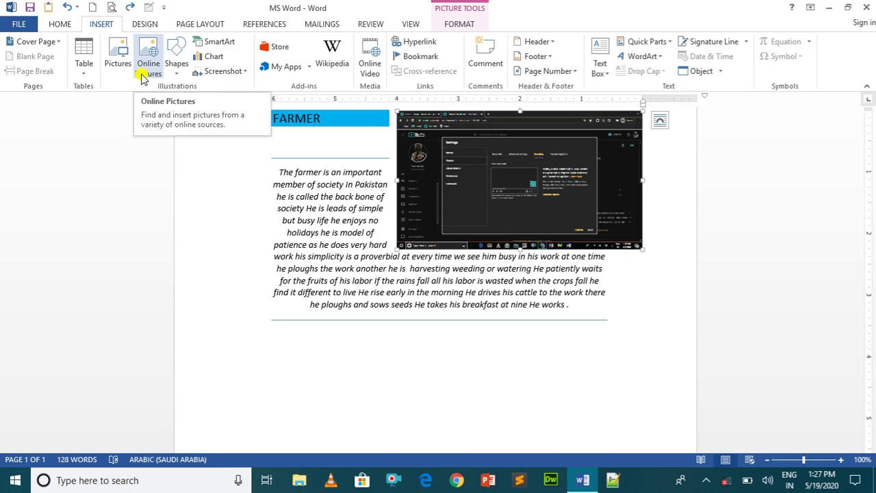
left_click(179, 69)
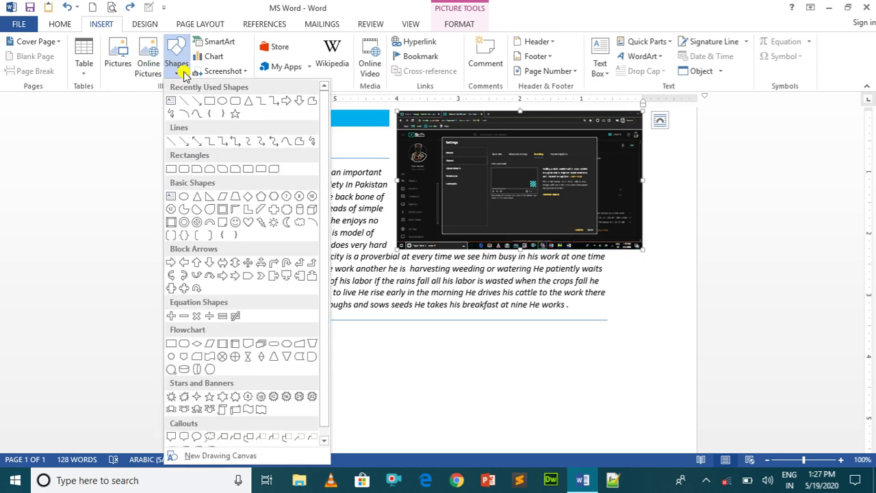
left_click(130, 114)
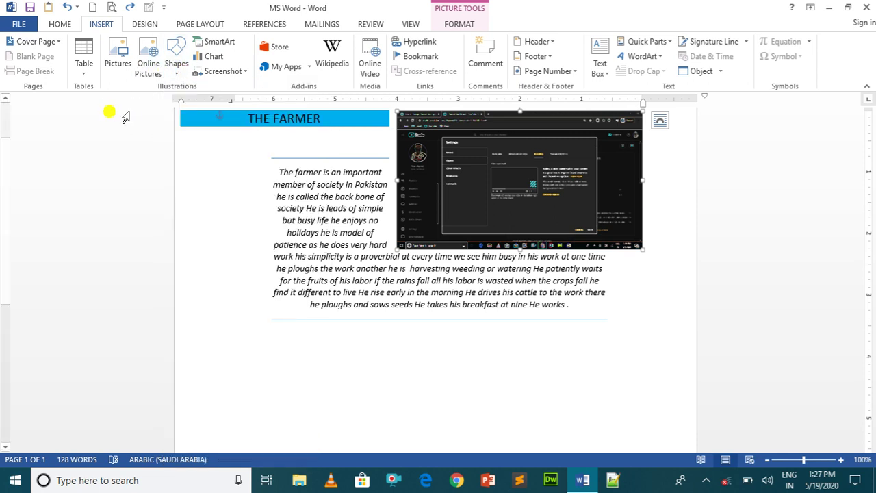
left_click(272, 351)
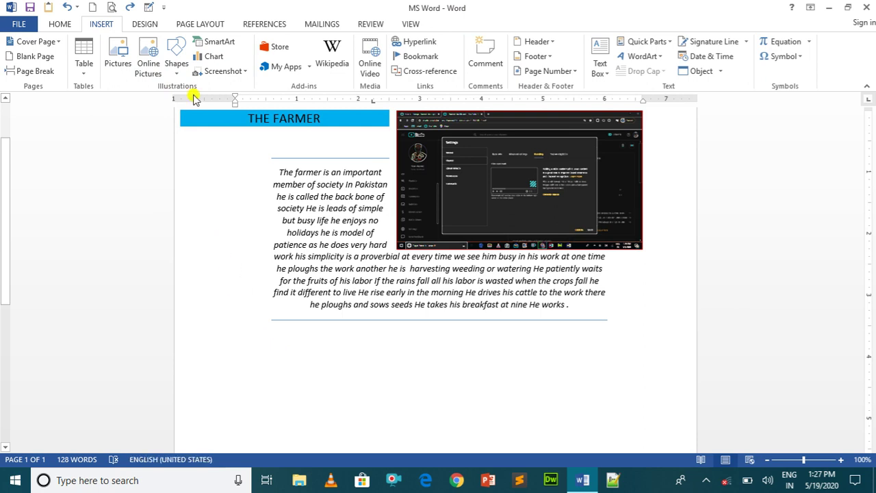
left_click(177, 76)
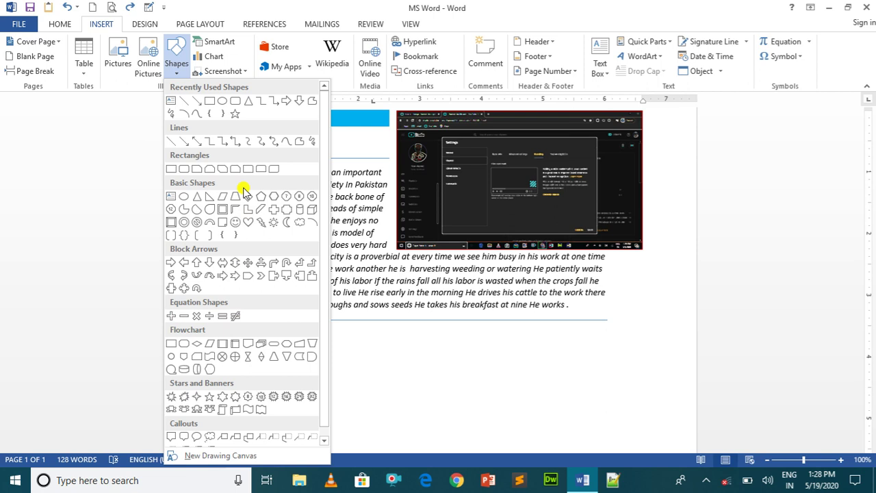
left_click(234, 102)
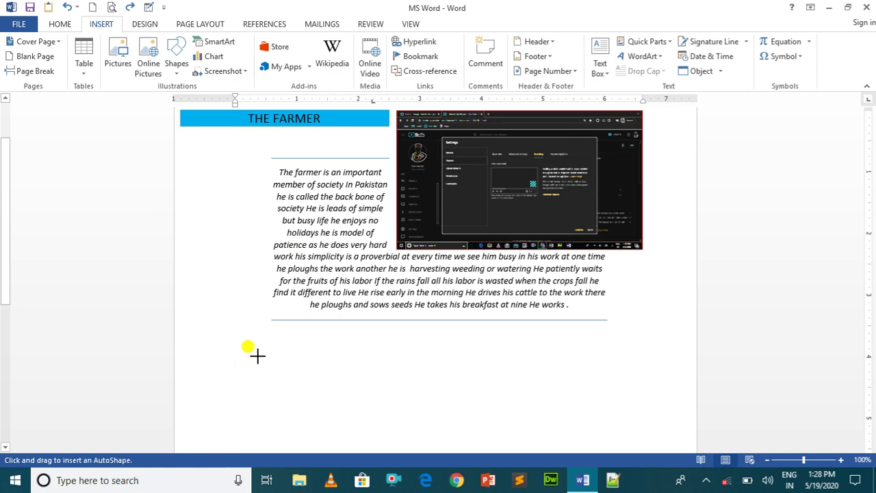
- Draw a rounded rectangle below the essay and enlarge it to about 3.07" by 5.03"
left_click_drag(257, 356, 515, 416)
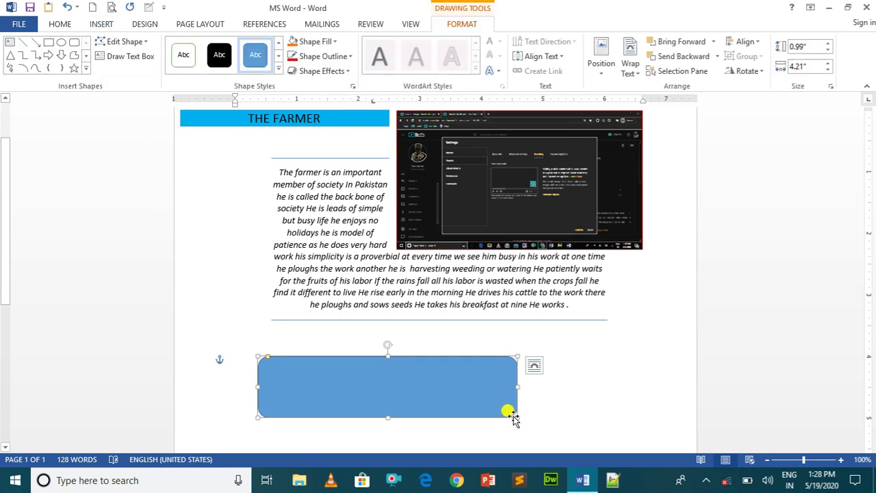
left_click_drag(517, 417, 568, 391)
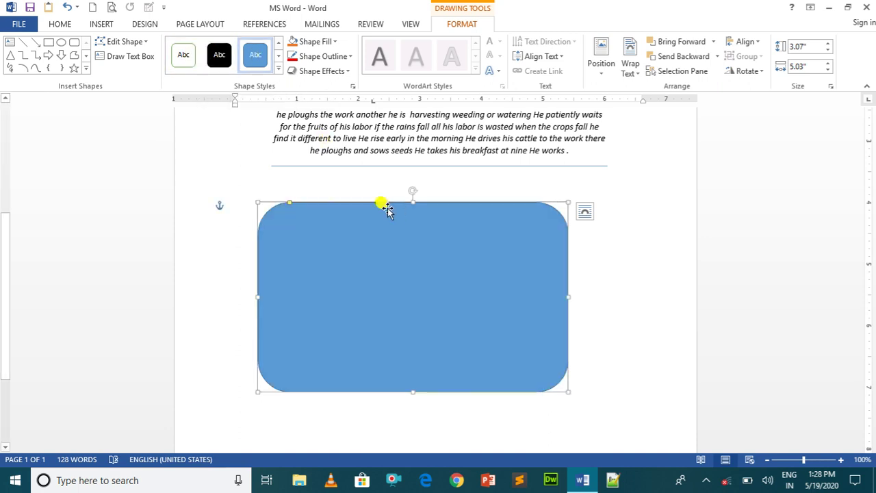
- Fill the rounded rectangle with a custom light blue, RGB 57, 197, 247
left_click(337, 42)
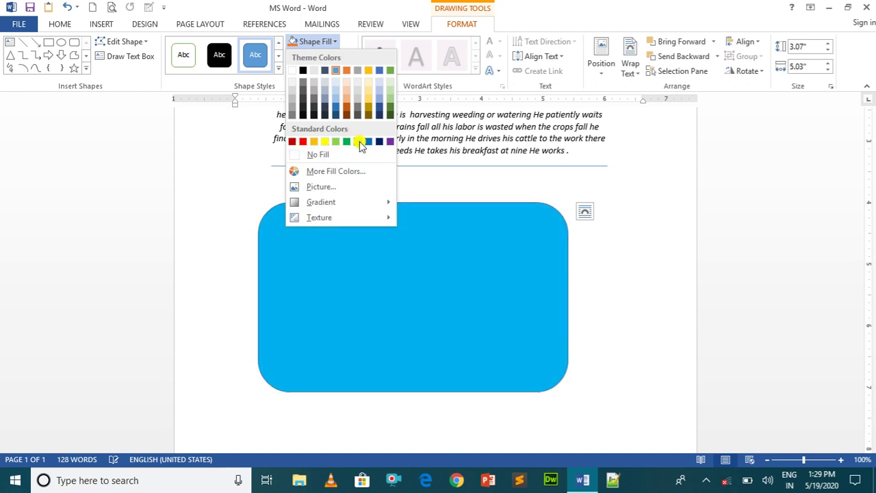
left_click(339, 171)
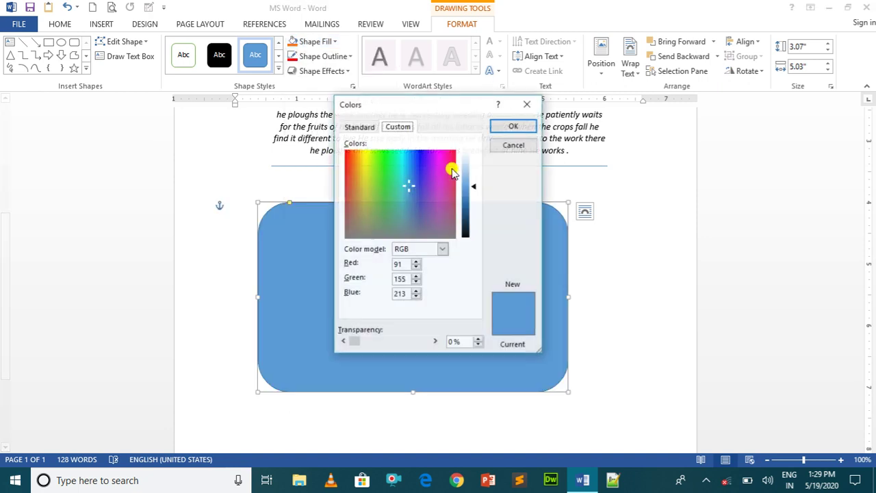
left_click(405, 158)
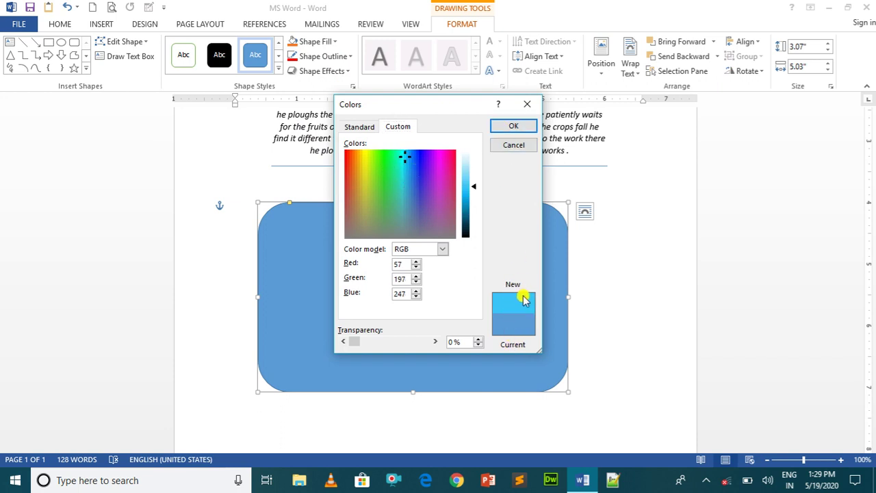
left_click(523, 126)
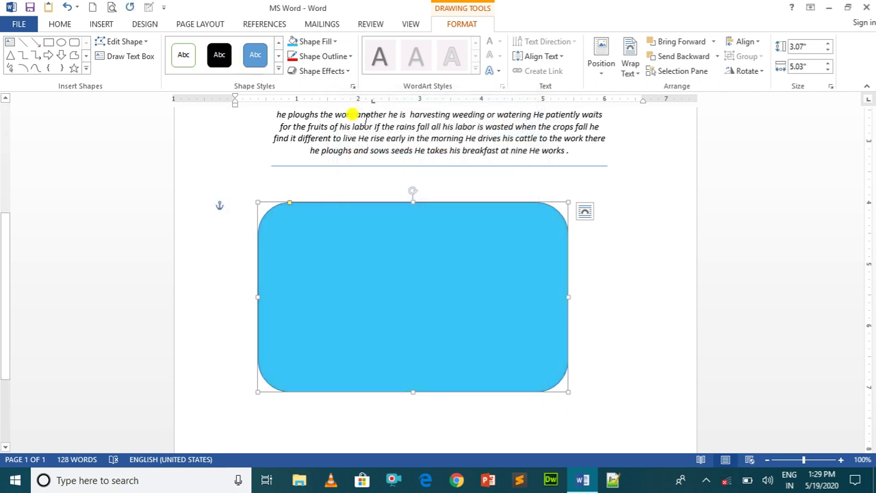
left_click(330, 44)
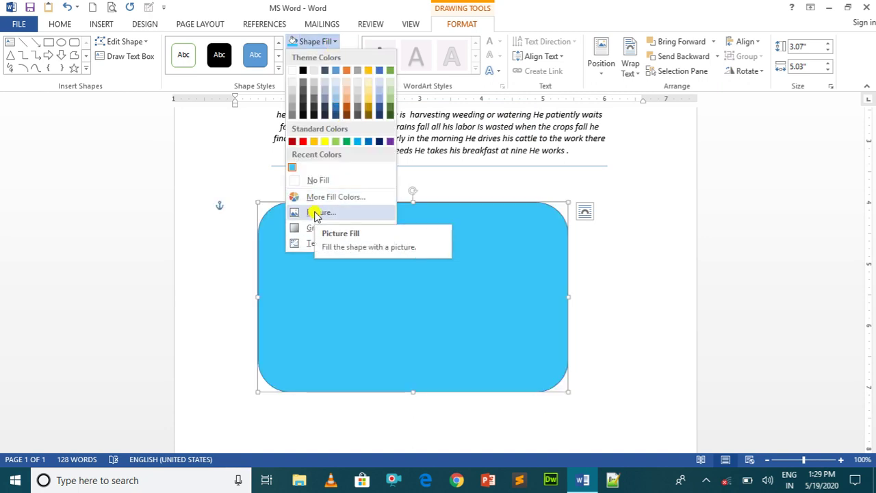
- Fill the rounded rectangle with the local Screenshot (2) picture
left_click(316, 214)
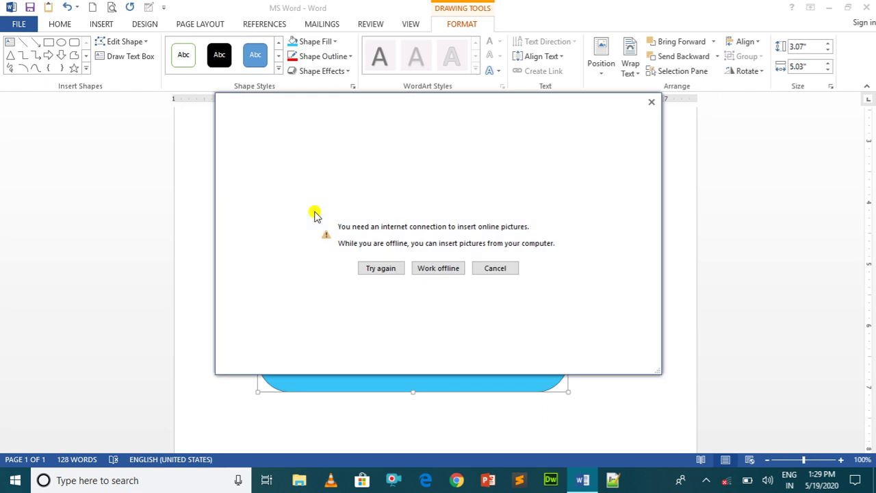
left_click(416, 270)
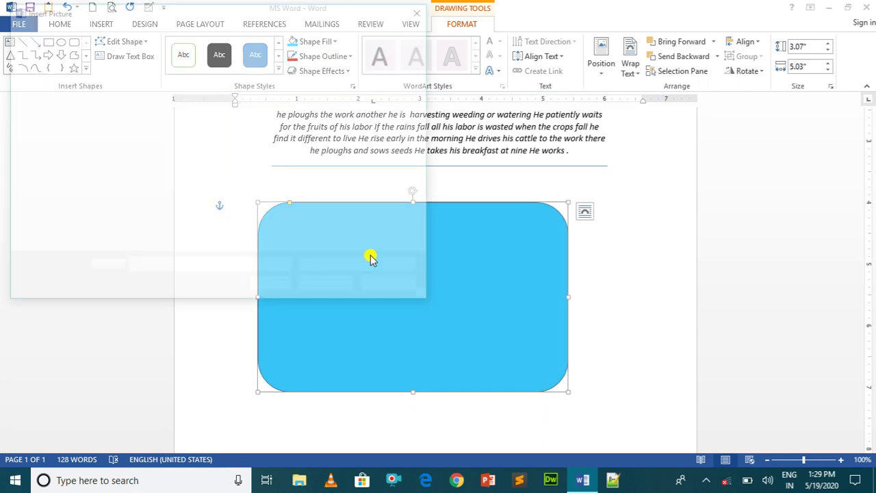
left_click(228, 80)
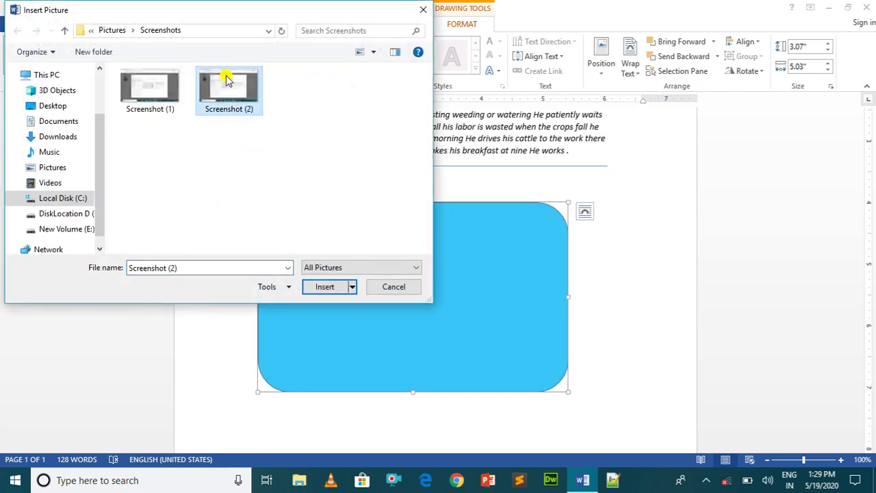
left_click(315, 301)
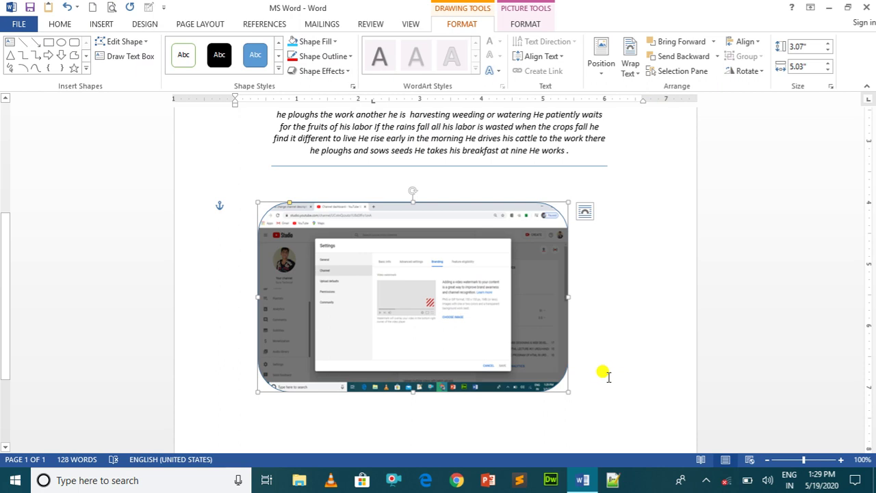
- Undo the Screenshot (2) picture fill so the shape is plain blue again
left_click(605, 374)
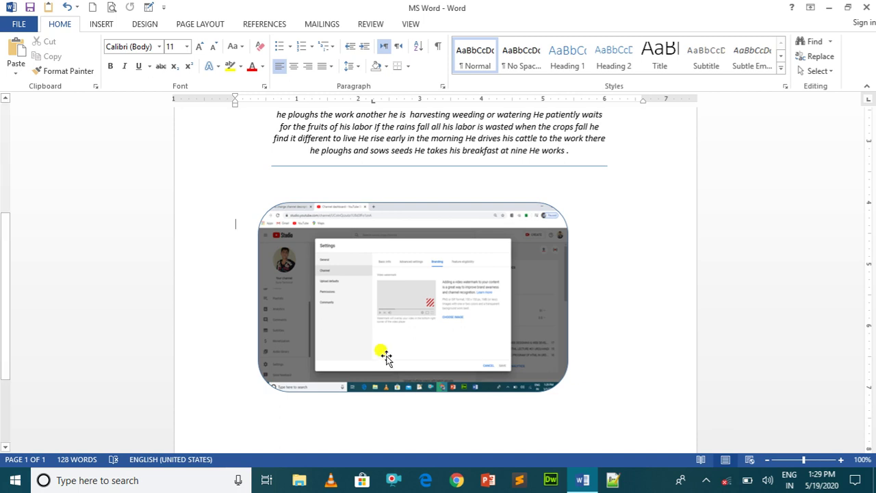
scroll(2, 209, "up", 5)
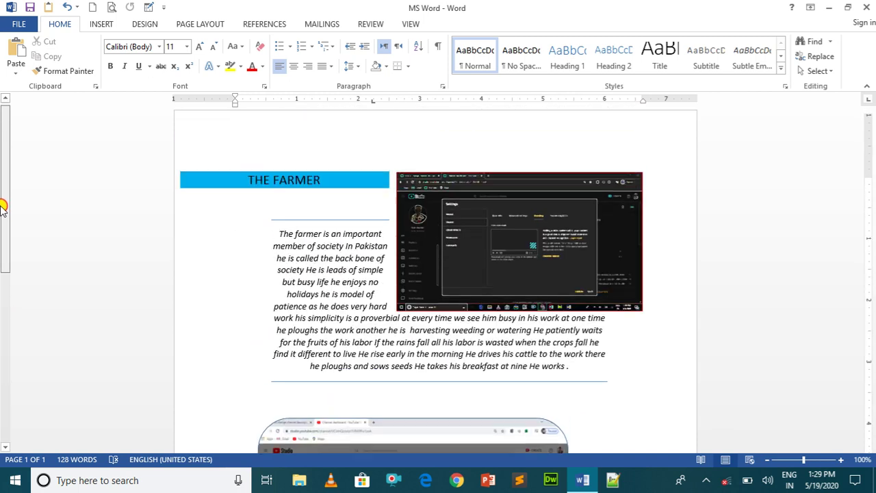
left_click_drag(2, 208, 2, 319)
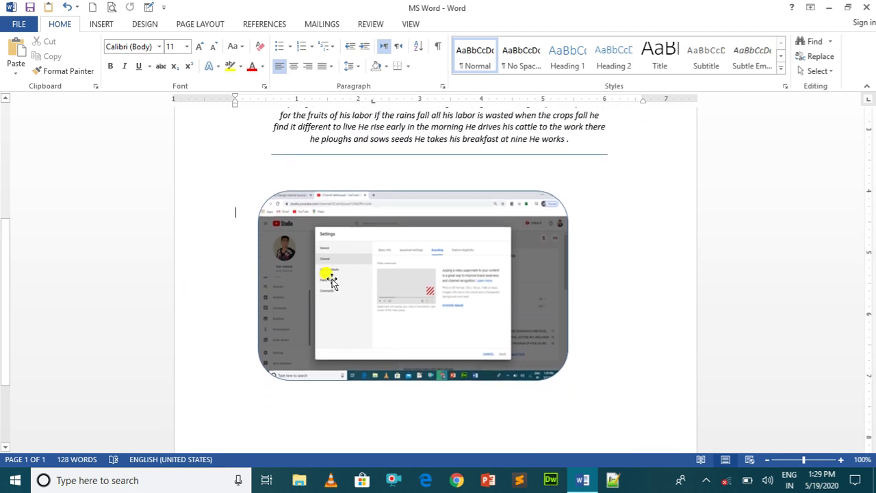
key("ctrl+z")
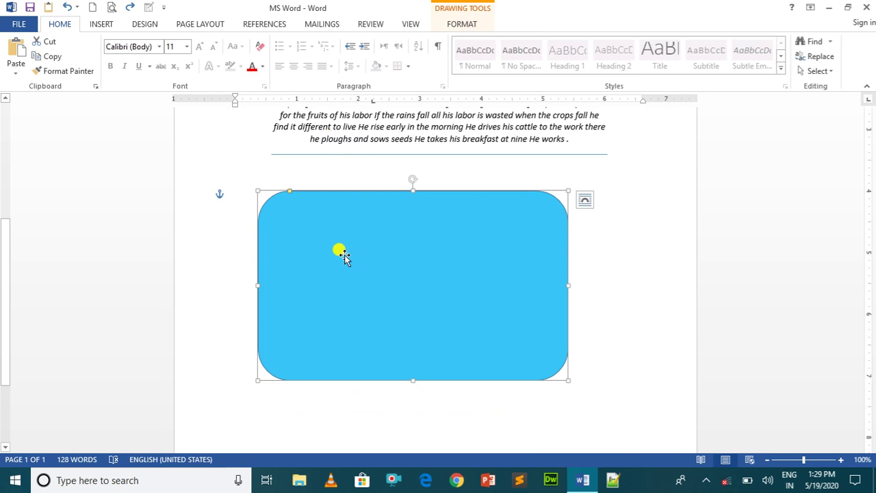
- Give the rounded rectangle a red outline
left_click(102, 26)
double_click(398, 261)
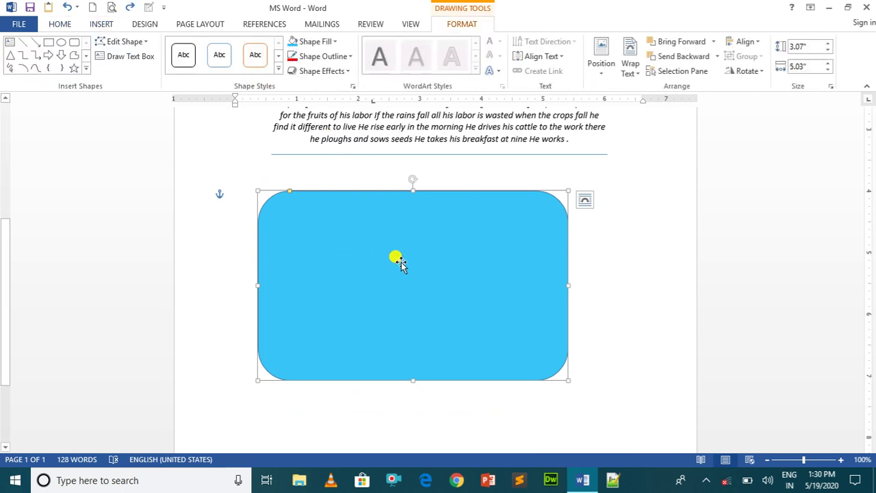
left_click(352, 56)
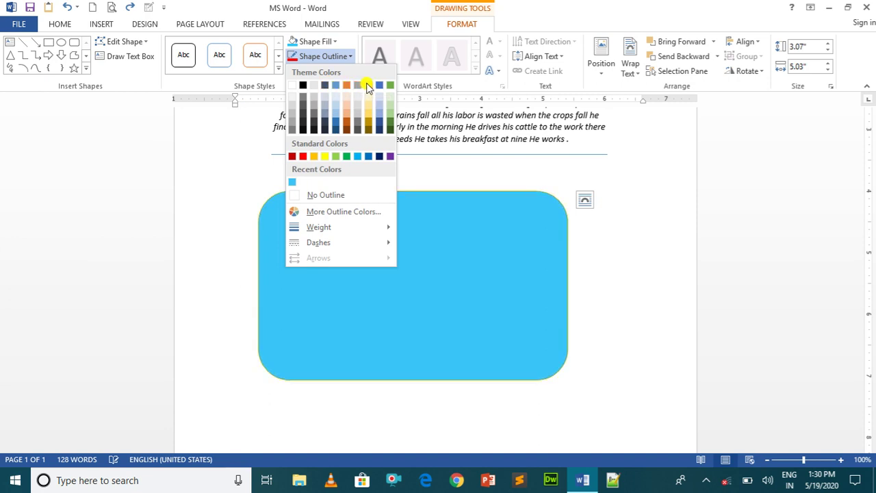
left_click(303, 156)
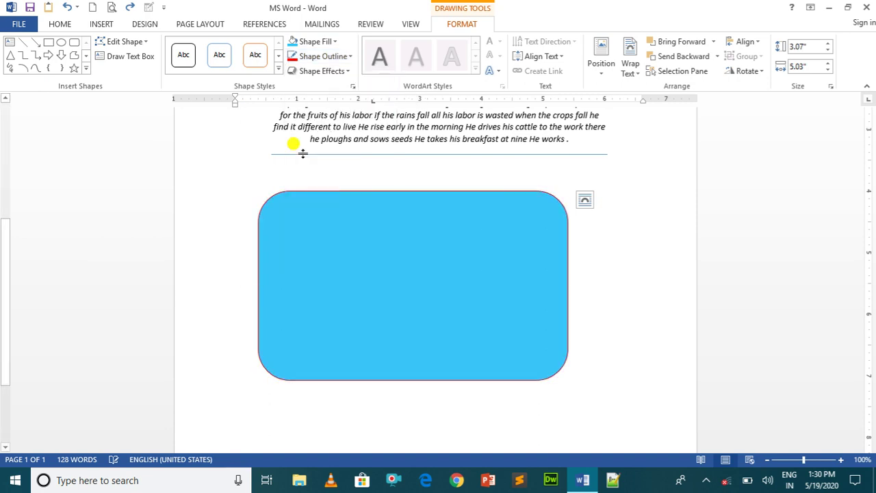
left_click(349, 57)
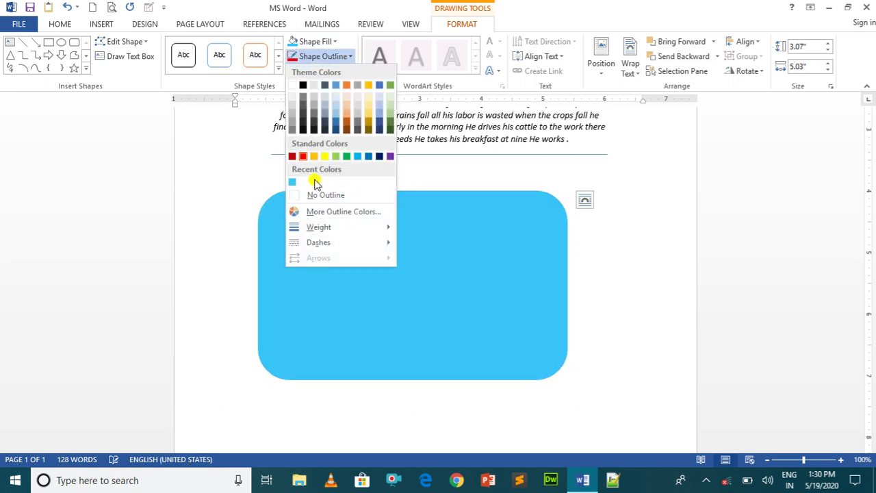
left_click(316, 212)
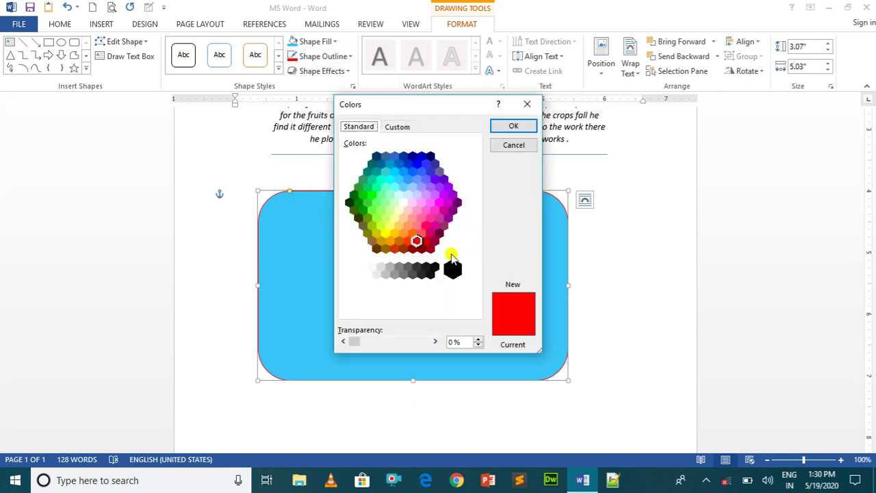
left_click(531, 103)
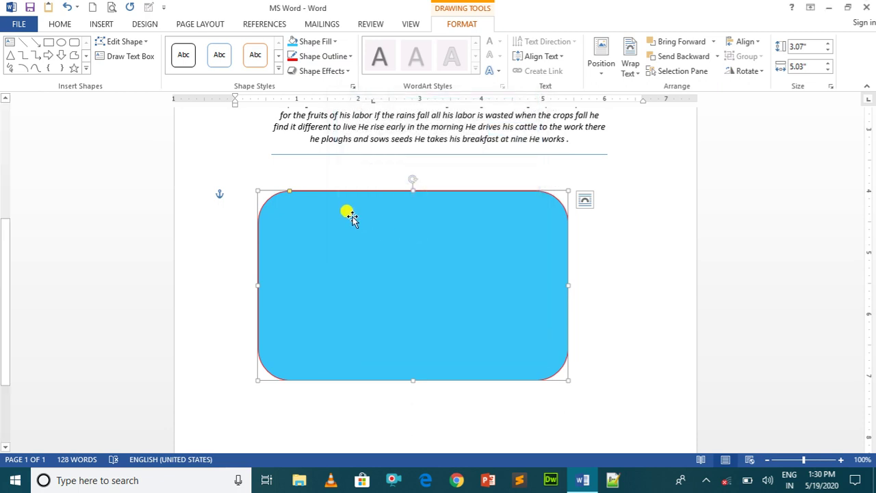
- Browse the Shape Effects options and close them without applying any effect
left_click(347, 70)
mouse_move(346, 95)
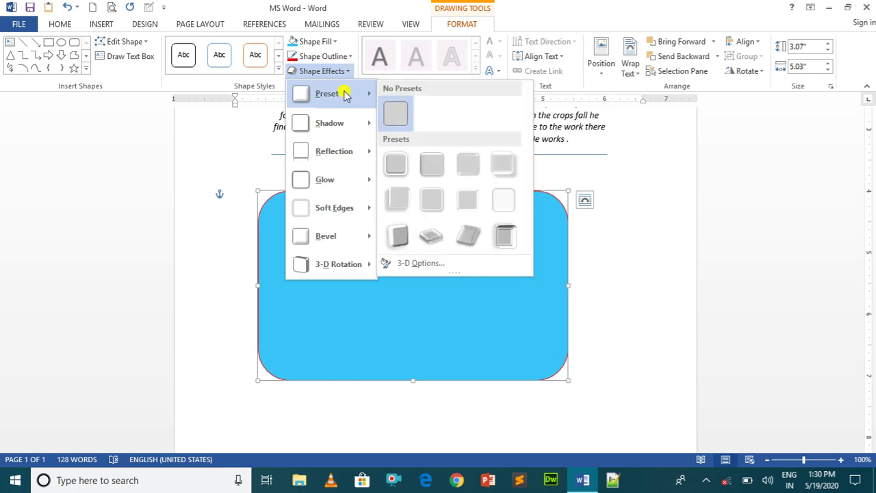
mouse_move(344, 120)
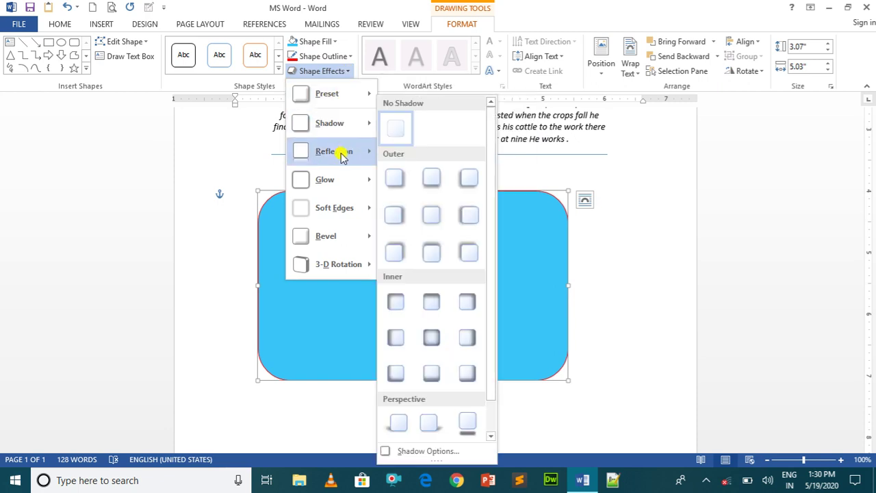
mouse_move(336, 233)
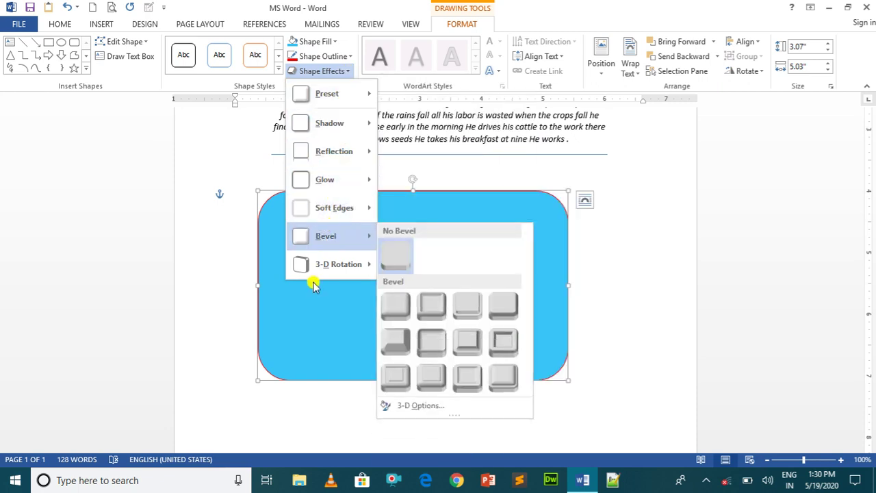
left_click(311, 284)
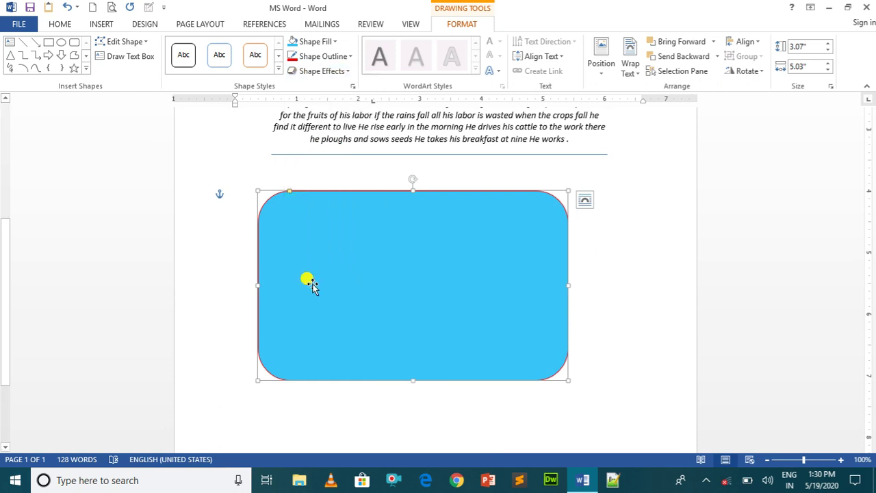
left_click(334, 42)
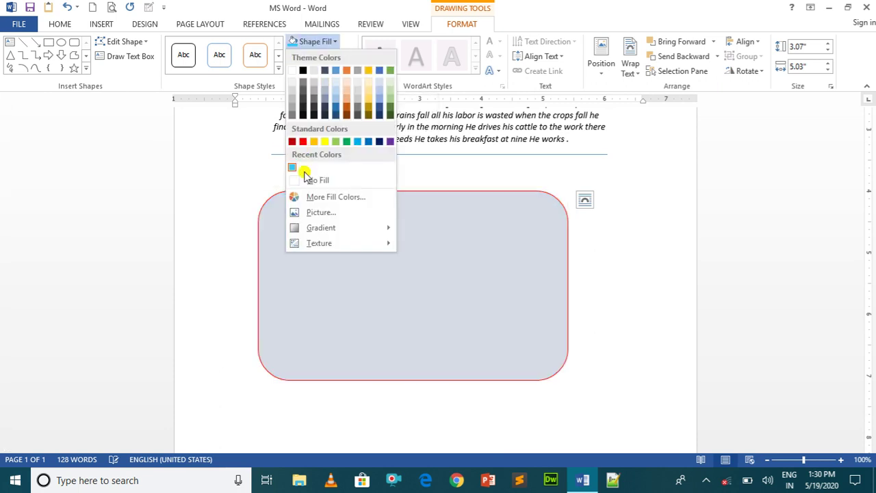
- Replace the shape's solid blue fill with the Screenshot (2) picture
left_click(306, 181)
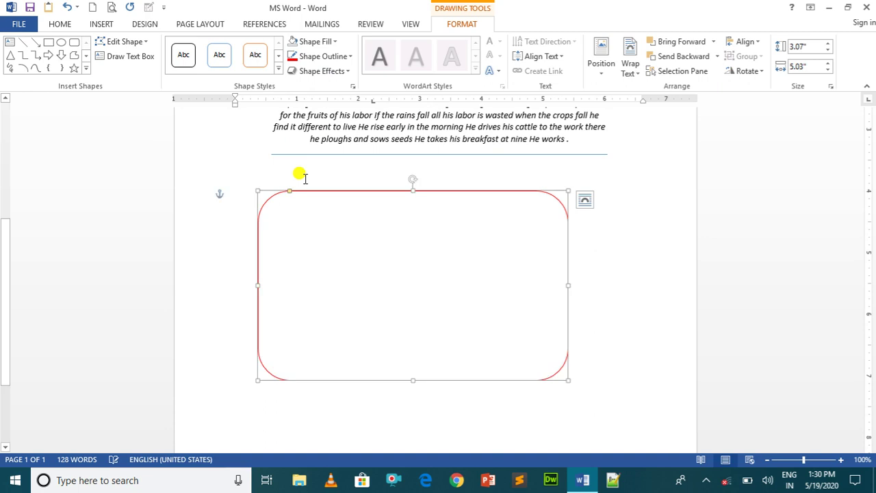
left_click(336, 43)
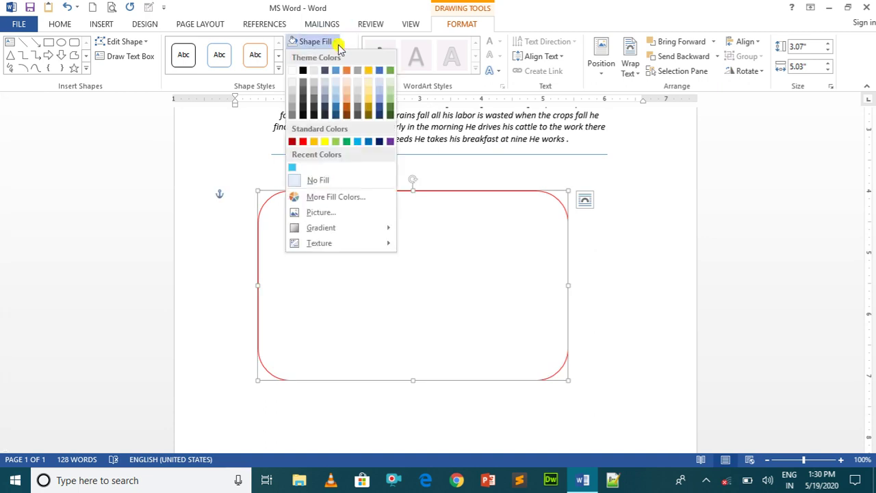
left_click(320, 211)
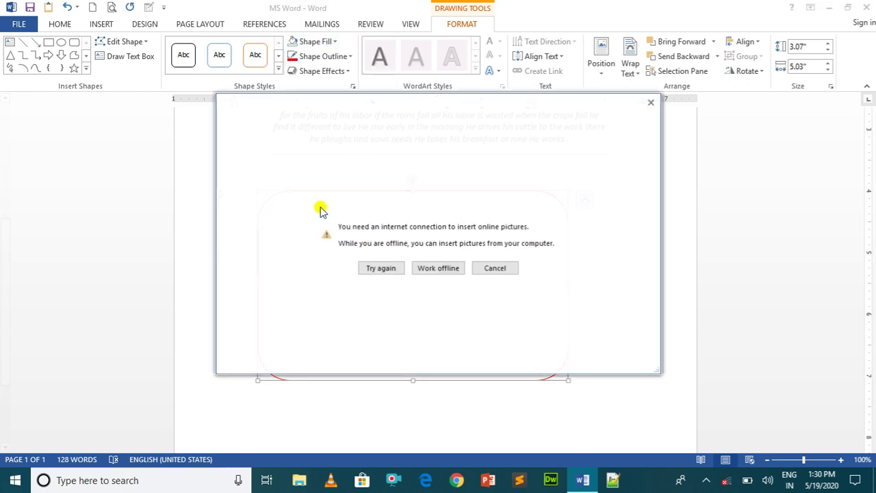
left_click(426, 267)
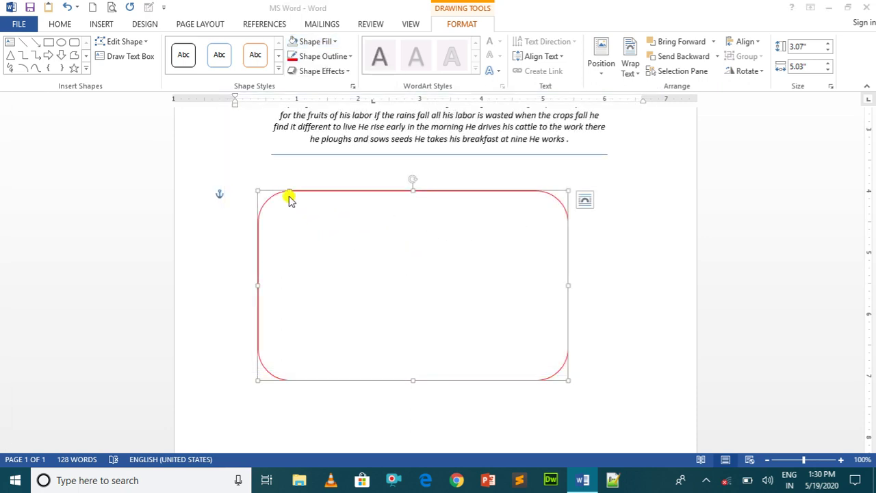
left_click(235, 88)
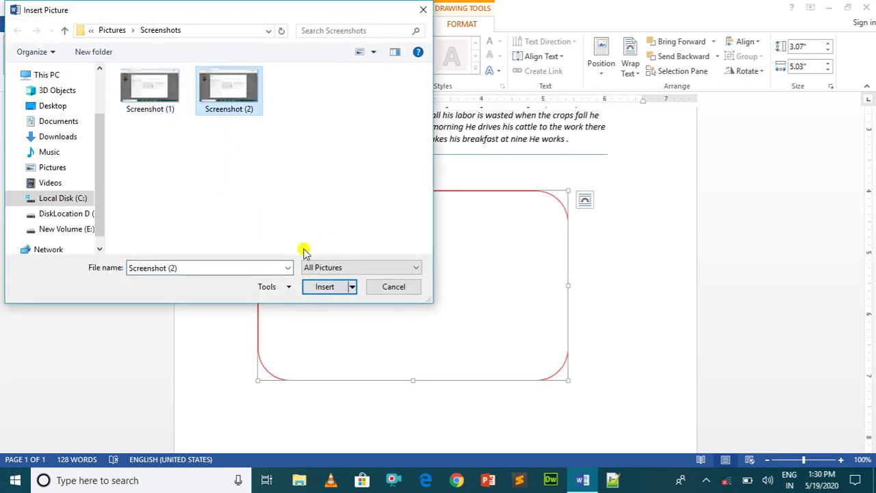
left_click(317, 288)
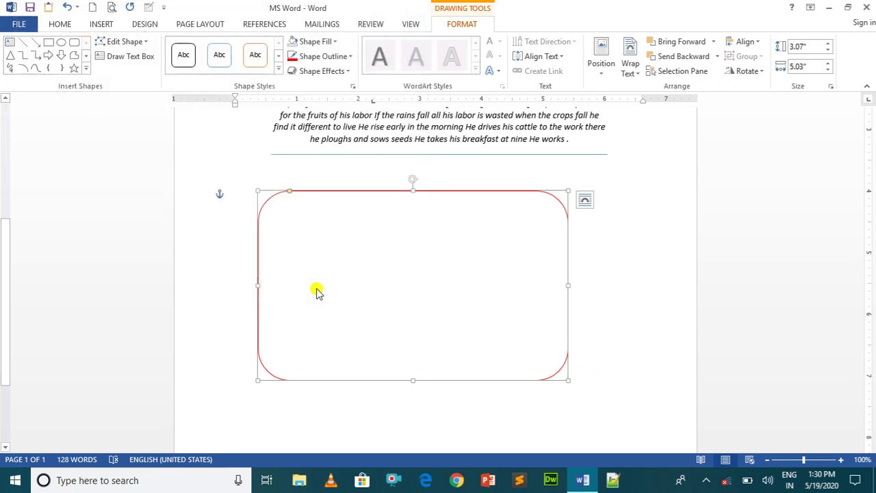
left_click(452, 424)
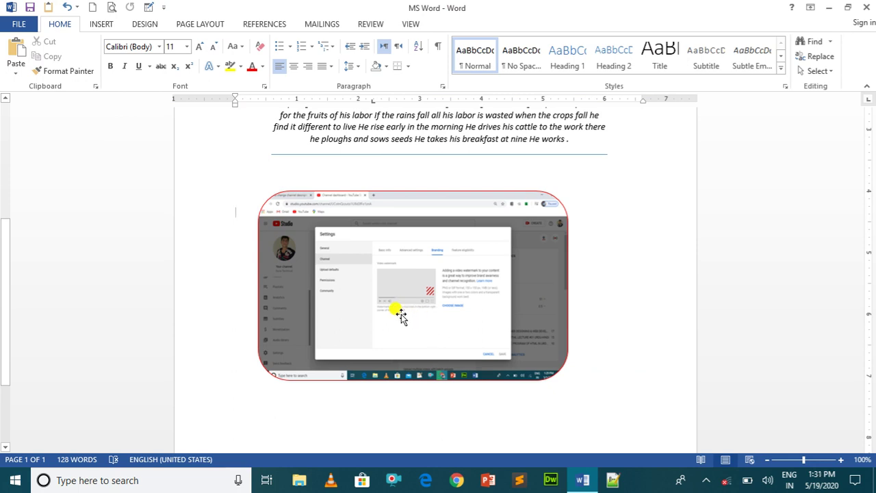
- Add two blank lines after the picture-filled rectangle, then bring up the Shapes gallery
left_click(93, 26)
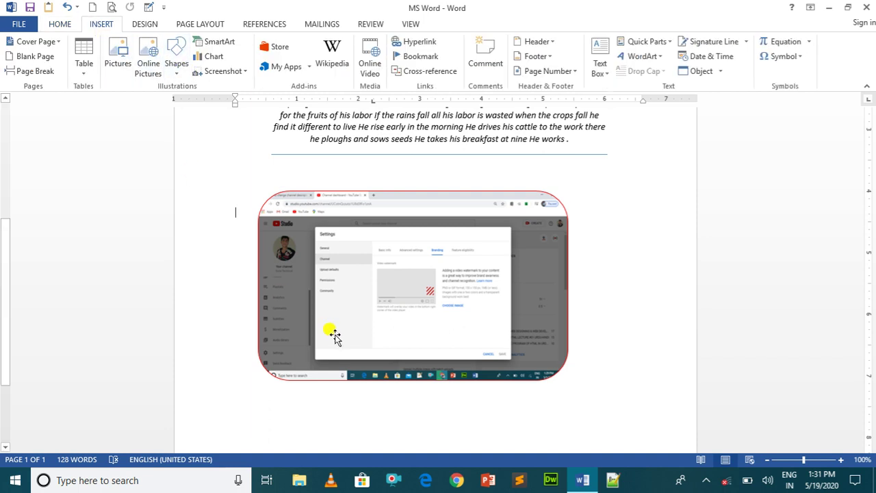
left_click(493, 419)
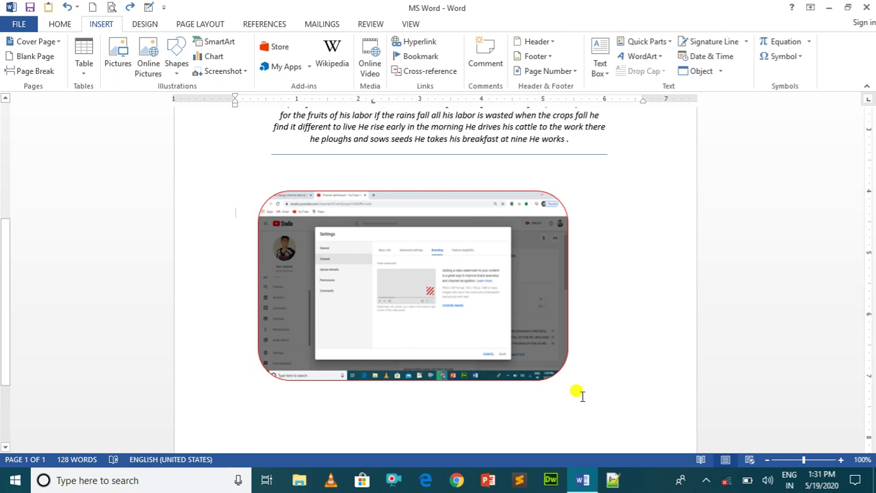
key("Return")
key("Return")
key("Return")
key("Return")
key("Return")
key("Return")
key("Return")
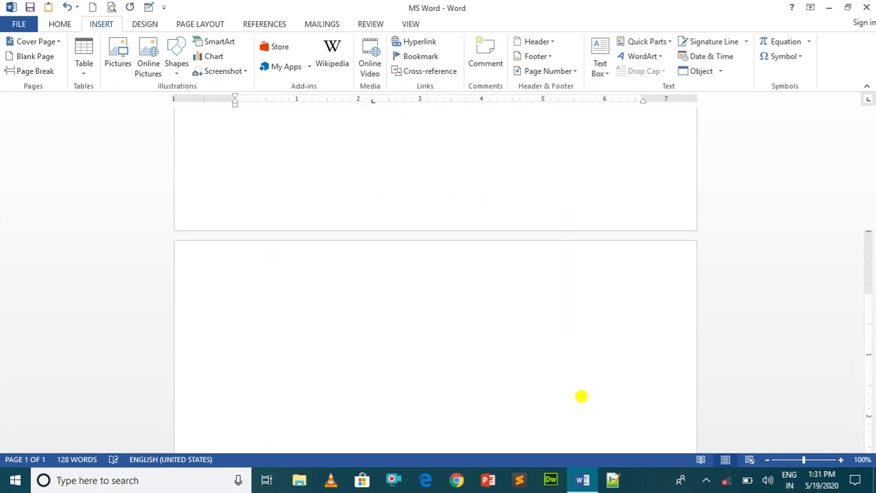
key("Return")
key("Return")
key("Return")
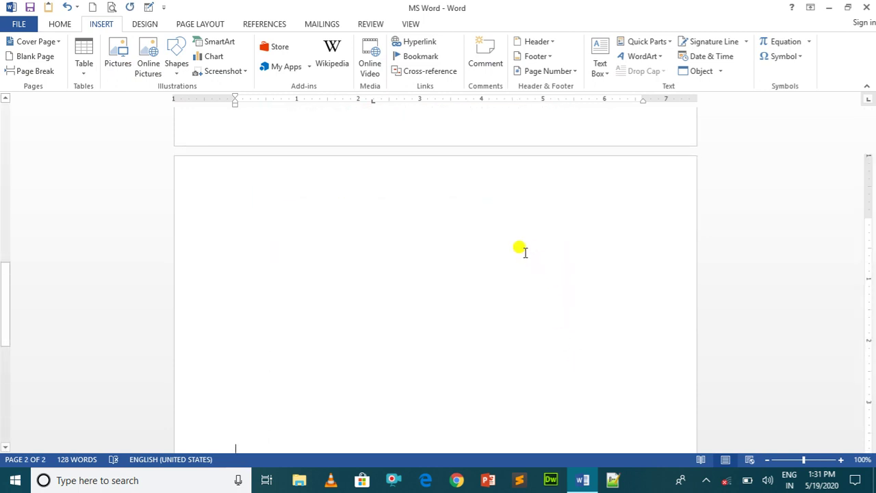
key("Up")
key("Up")
key("Up")
key("Up")
key("Up")
key("Up")
key("Up")
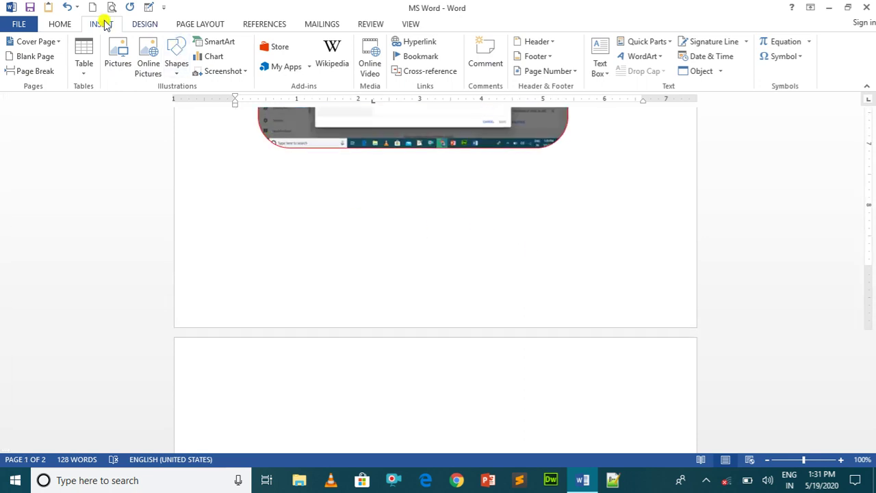
left_click(176, 68)
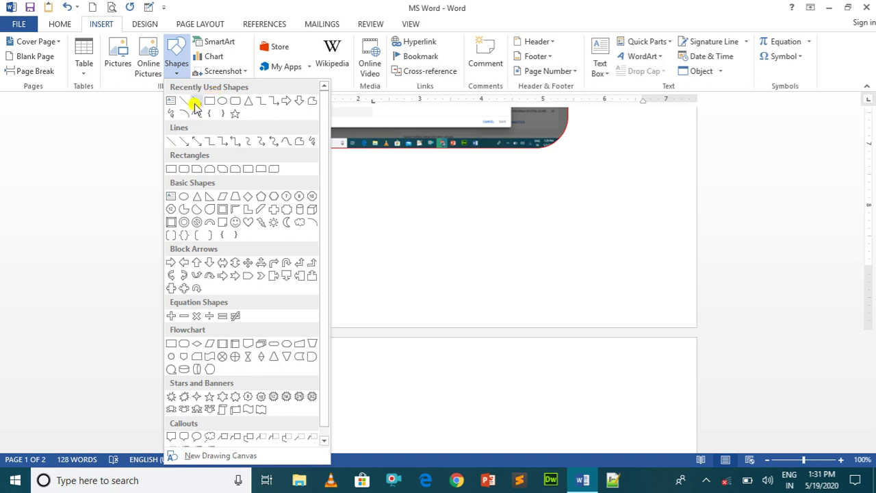
- Draw a test isosceles triangle below the rounded picture, then delete it
left_click(251, 102)
left_click_drag(299, 197, 381, 271)
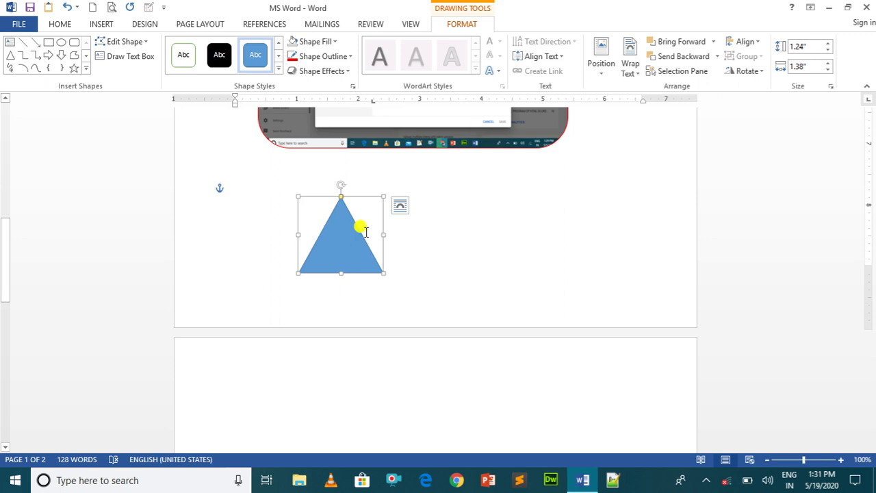
key("Delete")
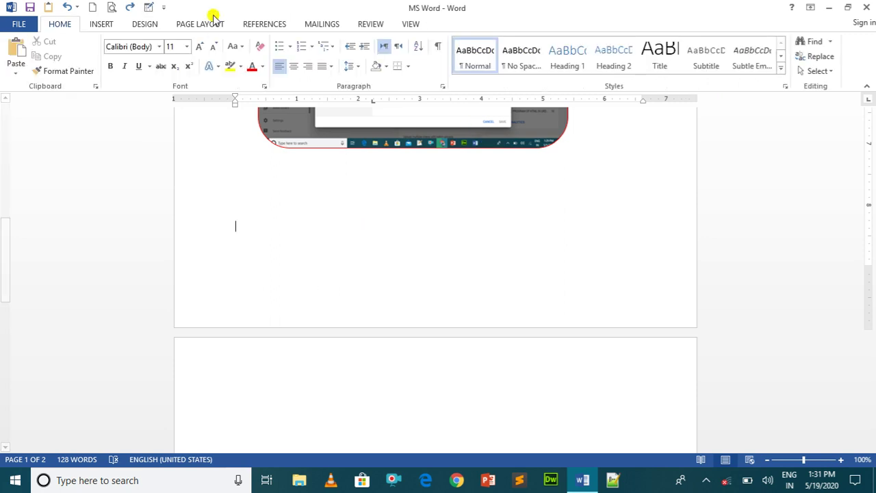
- Collapse the Insert ribbon, then pin it open again
left_click(111, 23)
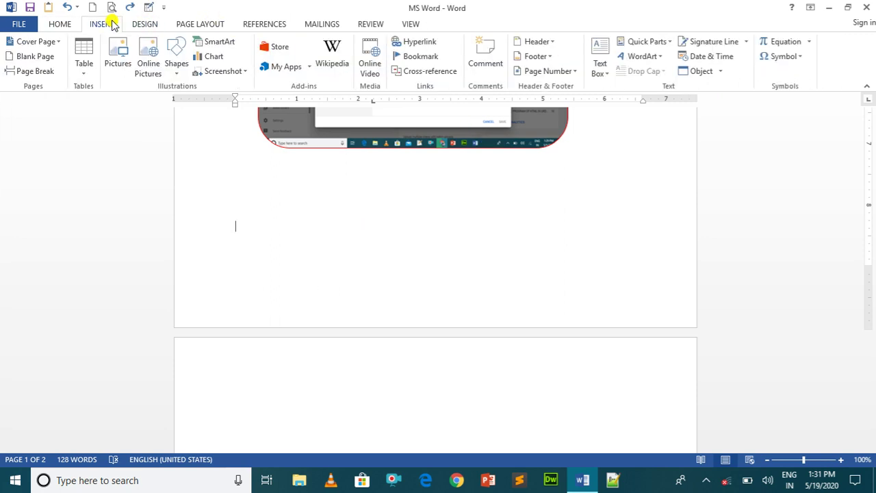
double_click(109, 23)
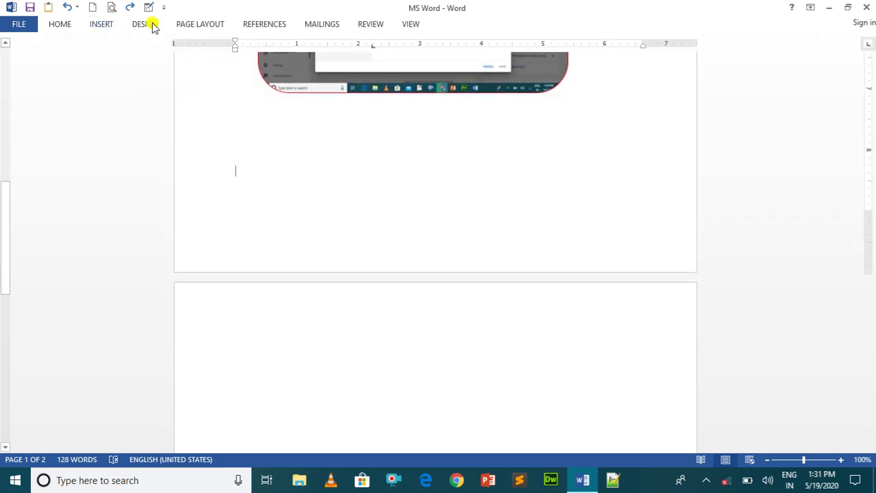
double_click(102, 20)
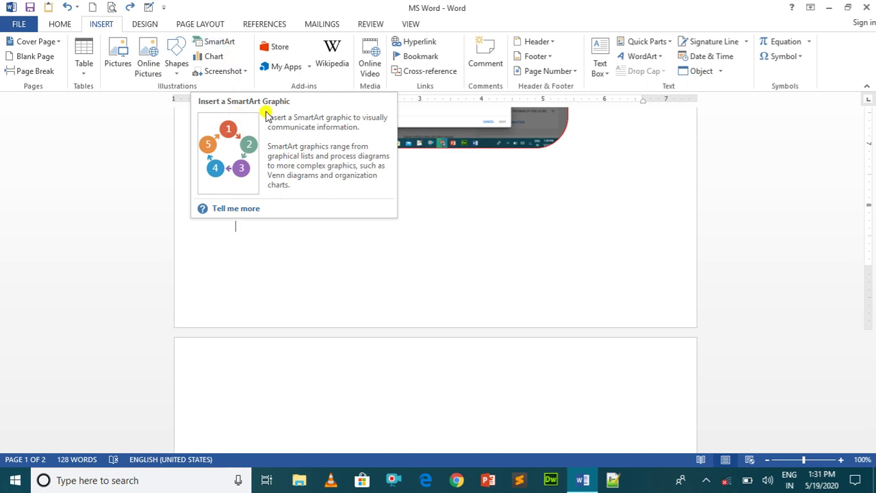
- Insert a Continuous Arrow Process SmartArt from the Process category below the picture
left_click(364, 245)
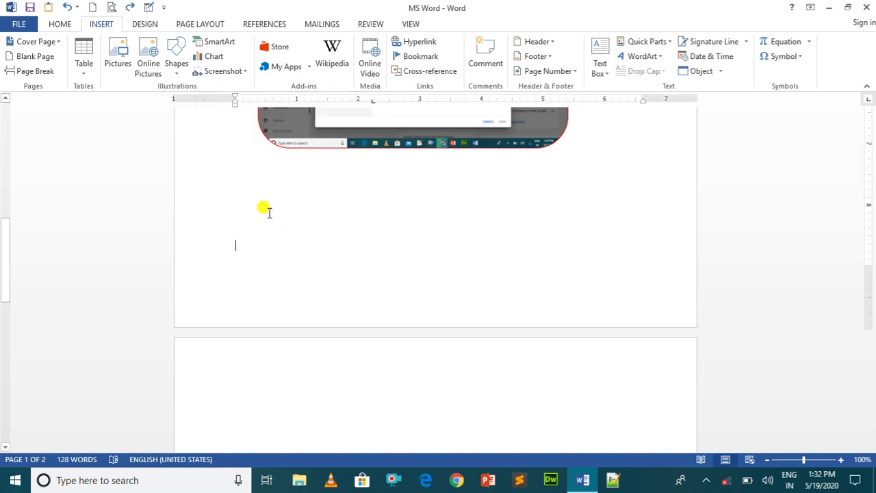
left_click(219, 45)
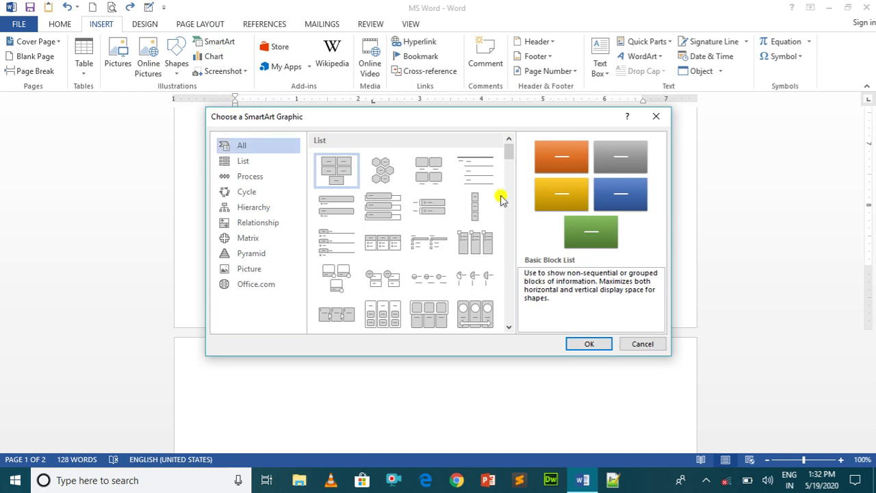
mouse_move(508, 154)
left_mouse_down()
mouse_move(505, 249)
mouse_move(509, 143)
left_mouse_up()
left_click(272, 169)
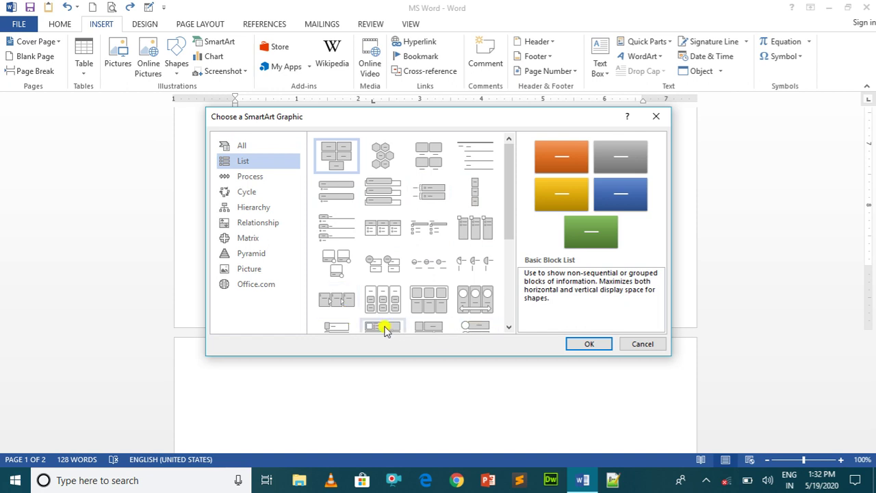
left_click(273, 179)
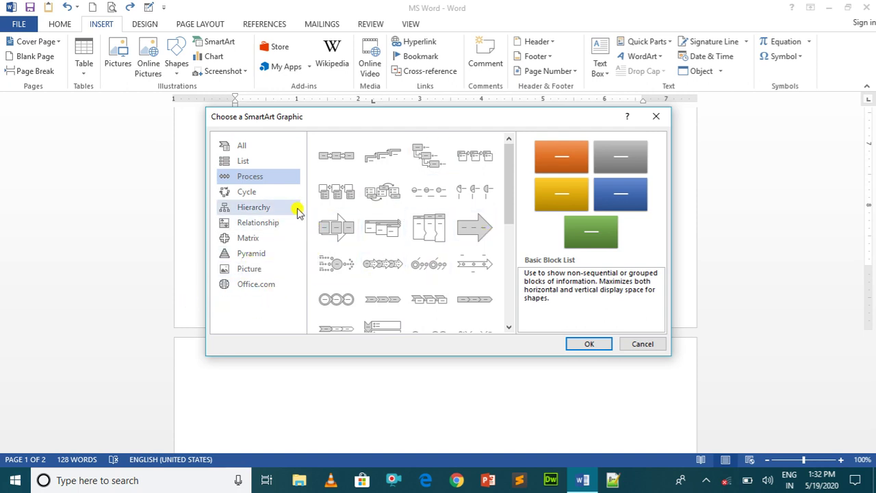
left_click(475, 231)
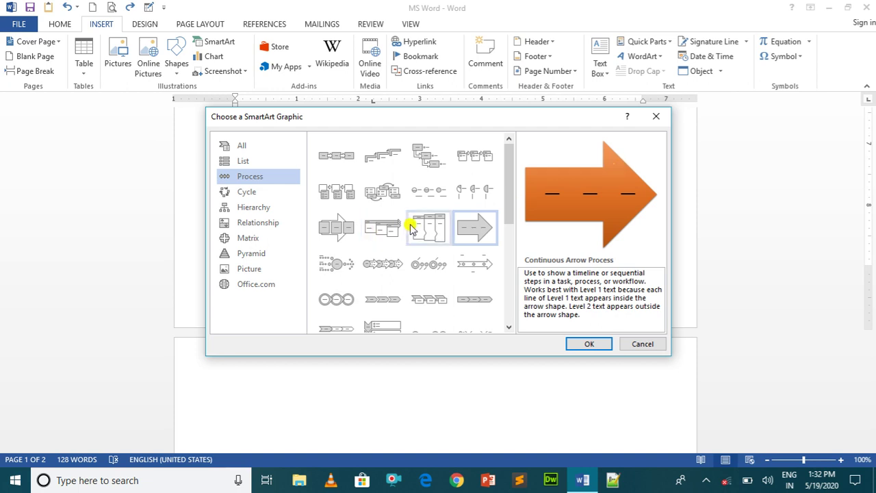
left_click(419, 228)
left_click(461, 230)
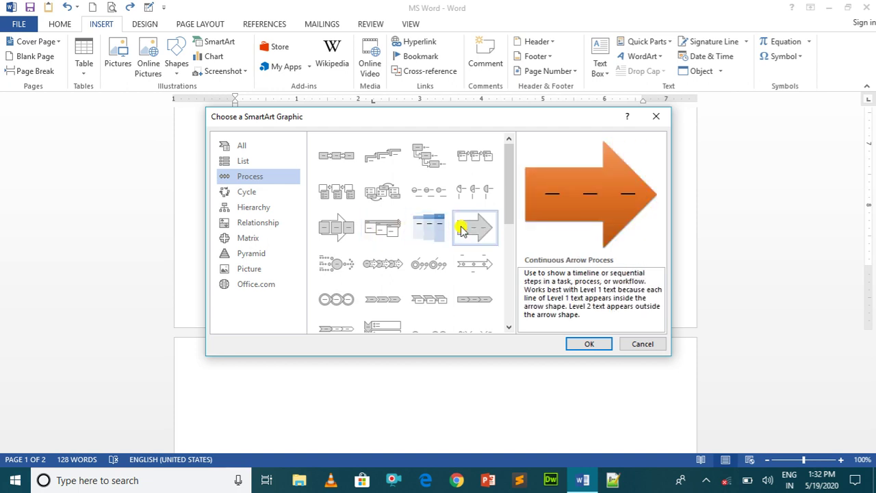
left_click(580, 345)
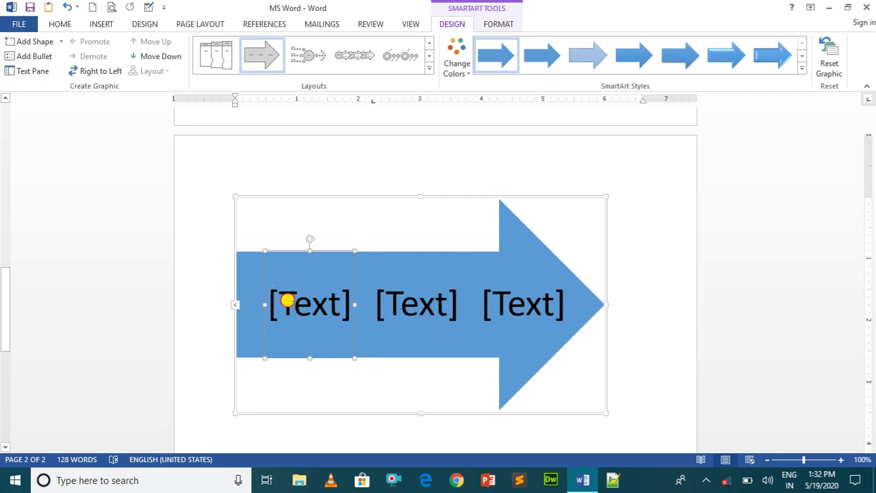
- Enter 'Open MS Word' and 'Write something on the display' in the first two arrow sections
left_click(290, 305)
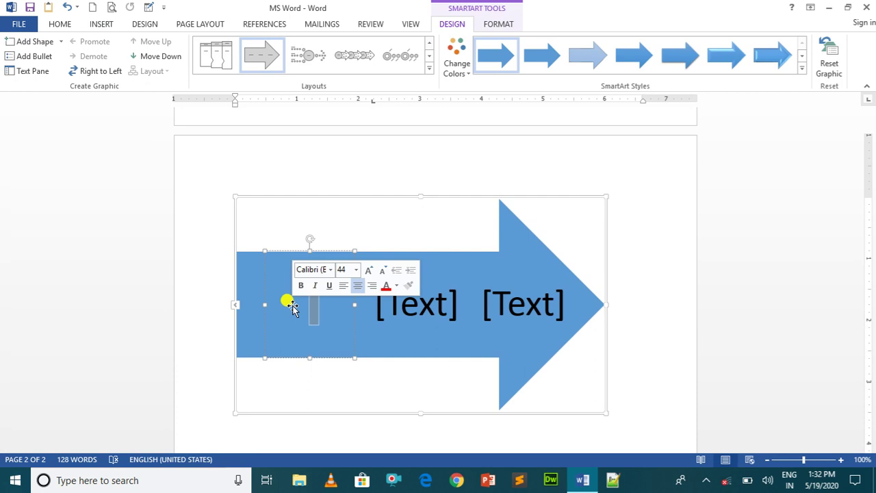
type("MS ")
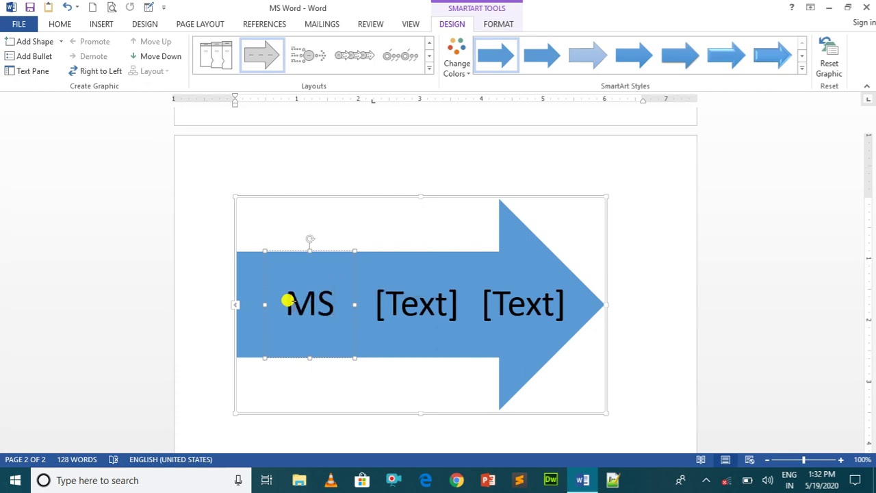
type("Word")
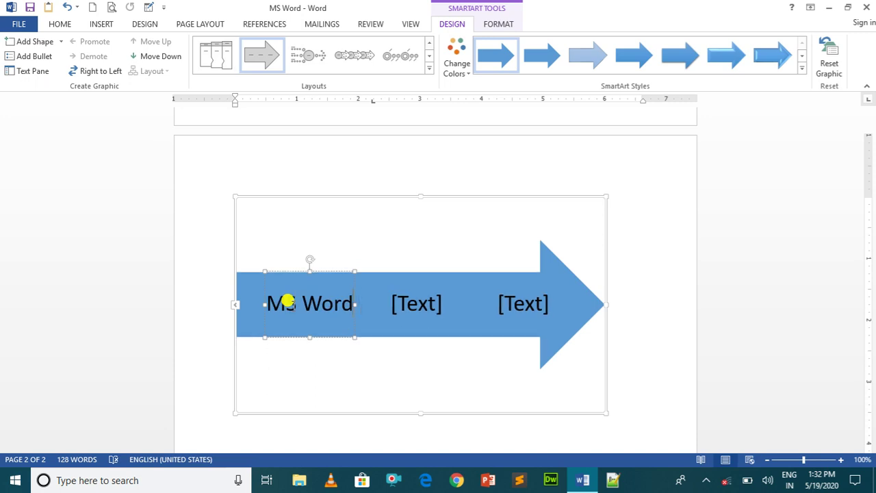
type("Op")
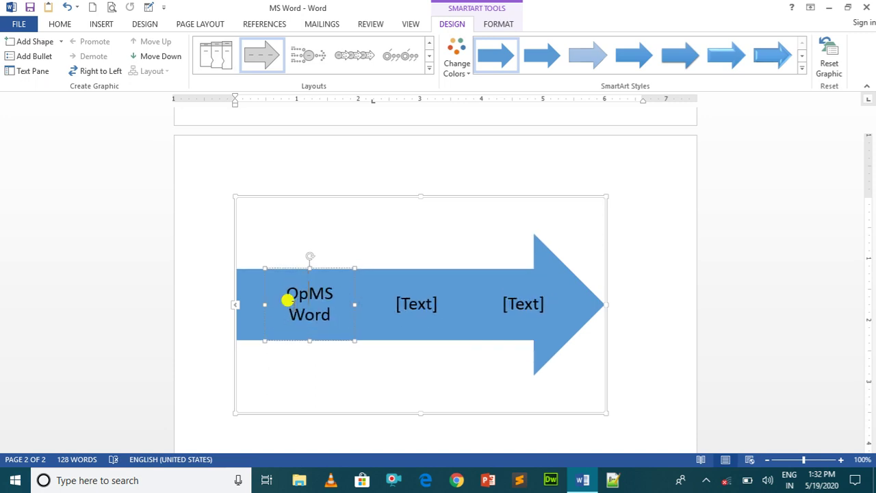
type("en")
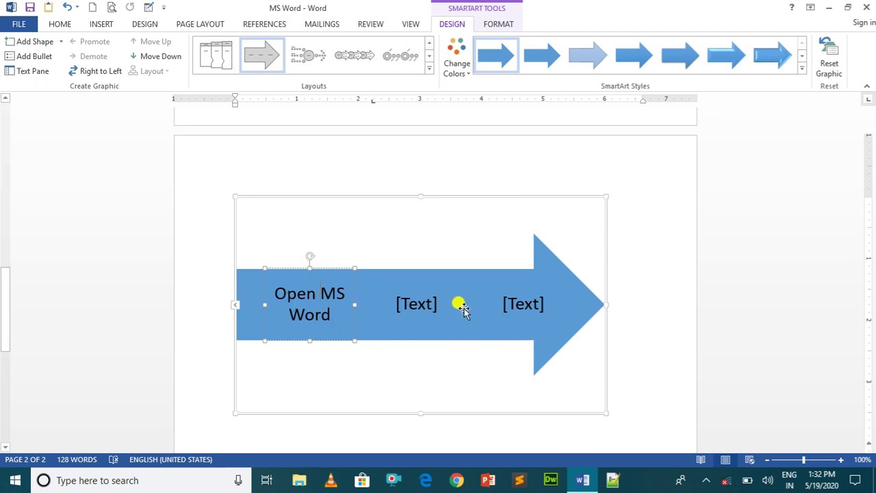
left_click(406, 293)
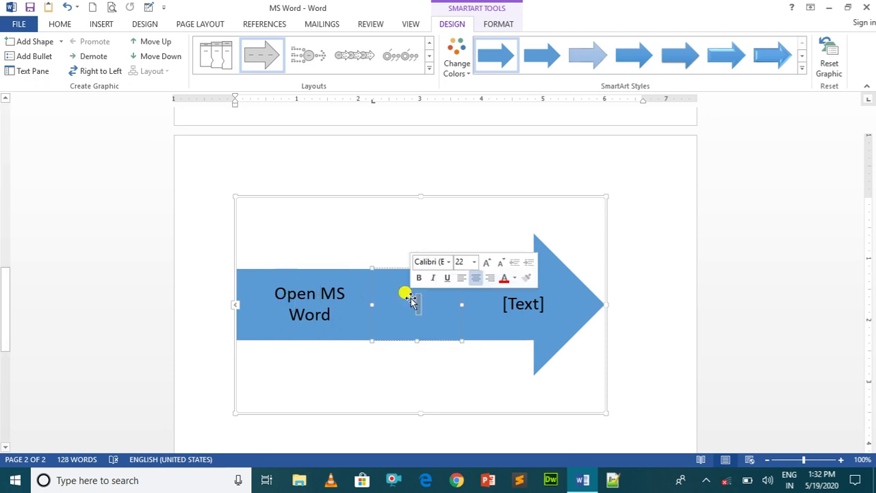
type("Write sim")
key("BackSpace")
key("BackSpace")
key("BackSpace")
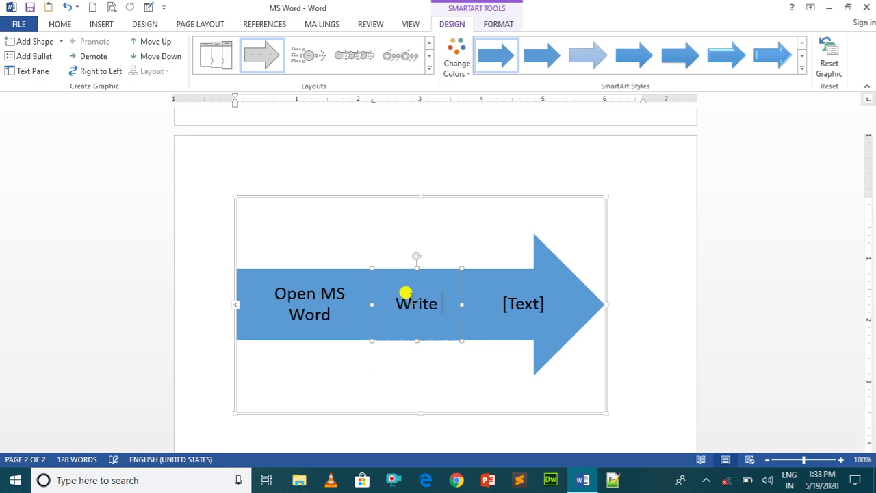
type("something onn")
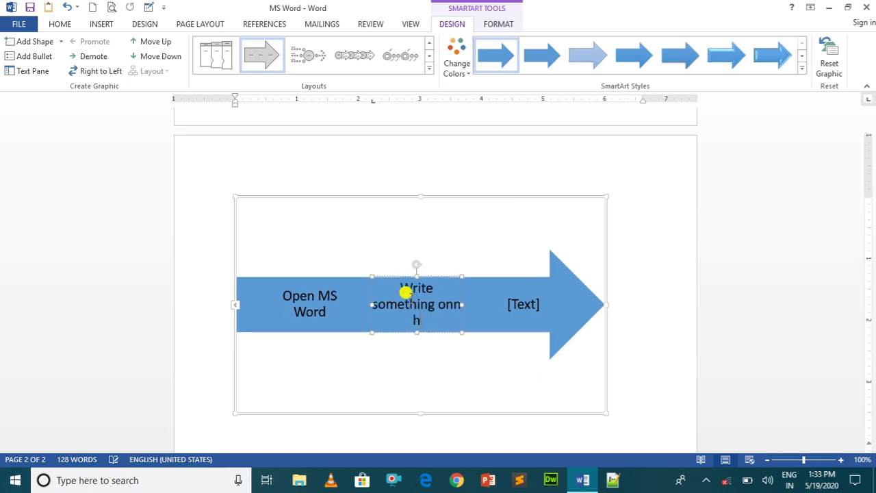
key("BackSpace")
type("the  display")
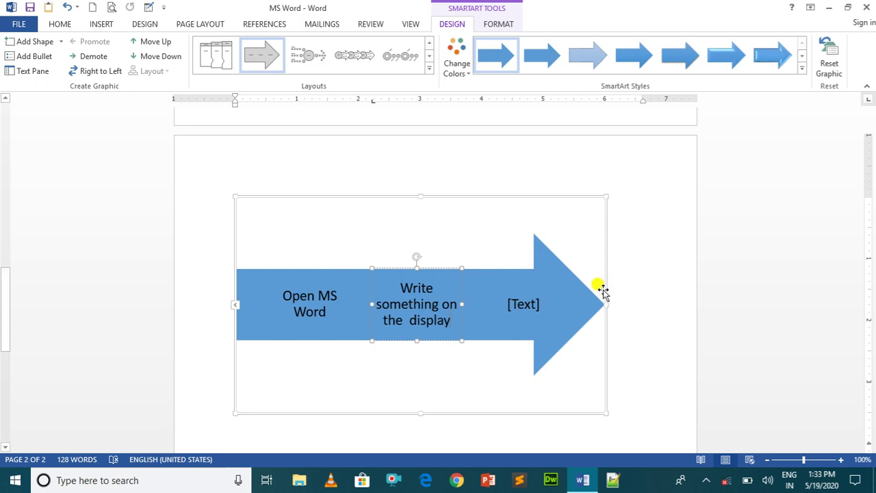
- Enter 'save file in computer' in the third section, fixing its typos
left_click(511, 301)
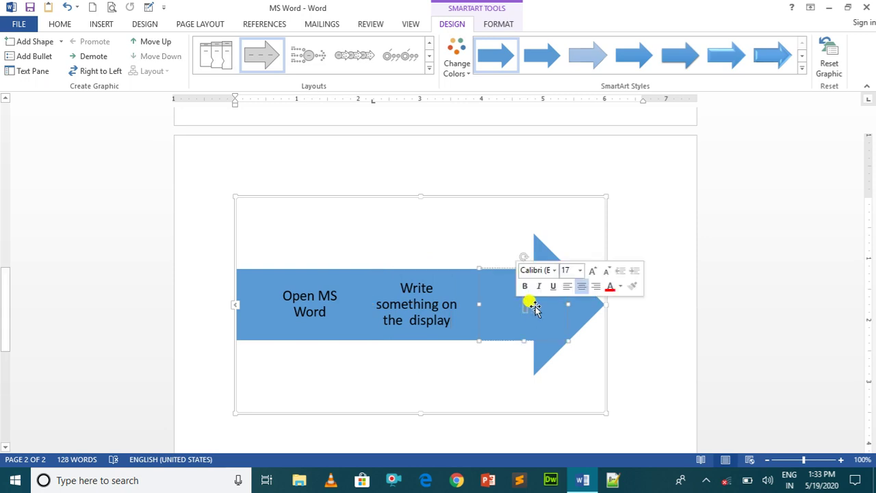
type("Ssav")
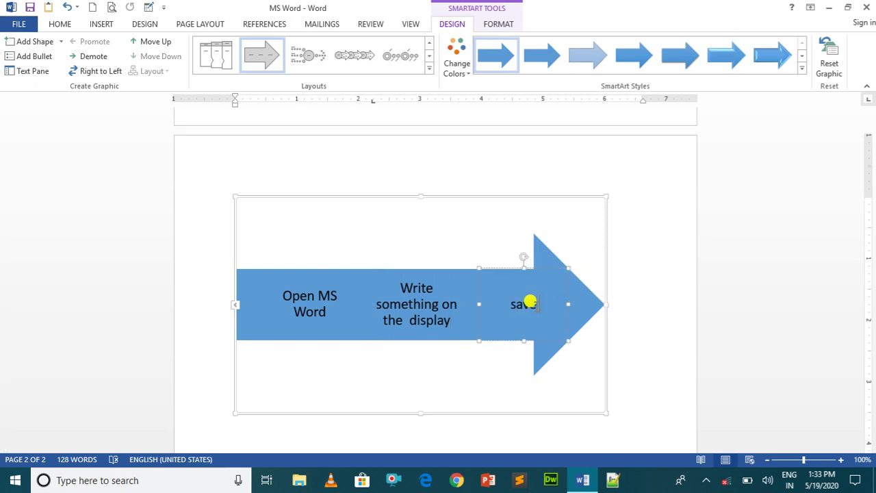
type("e in ccomputwwr")
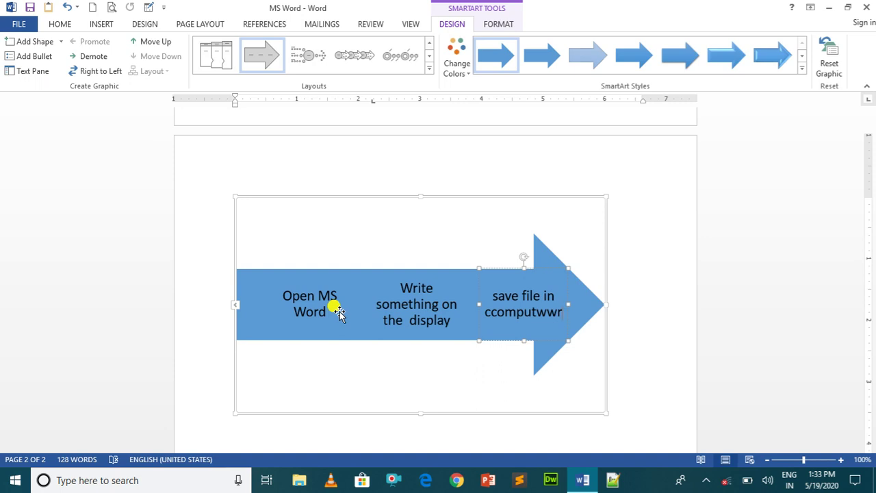
double_click(528, 308)
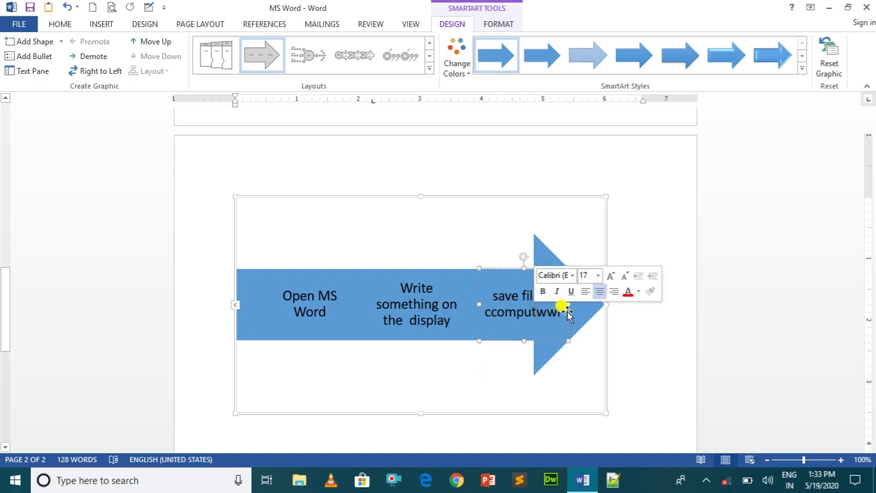
left_click(554, 309)
key("BackSpace")
key("BackSpace")
key("BackSpace")
type("er")
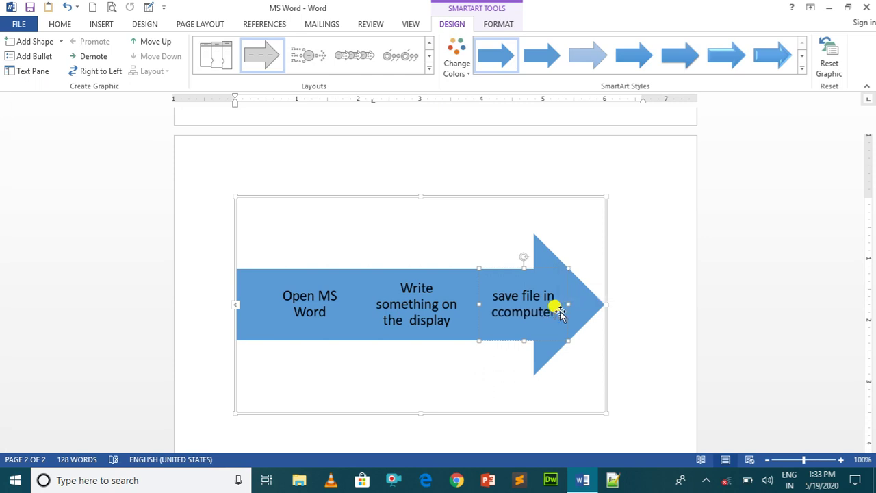
left_click(499, 312)
key("BackSpace")
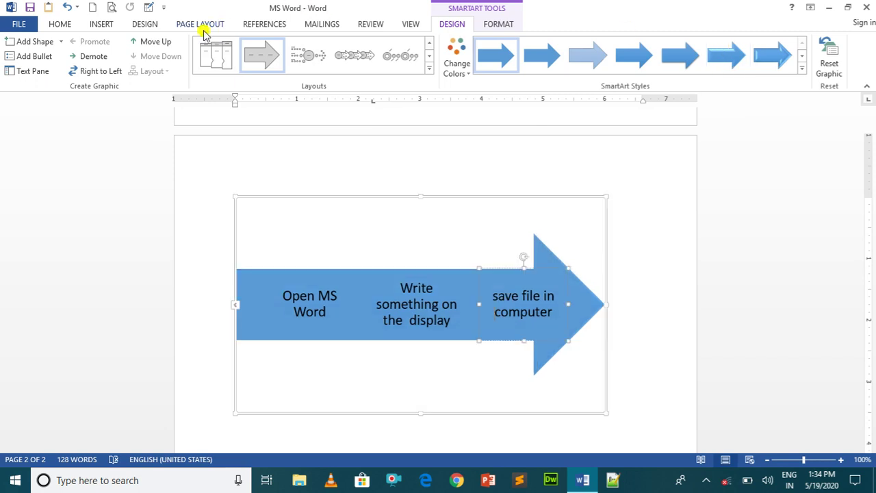
- Try moving the 'save file in computer' step earlier, then undo the reorder
left_click(157, 43)
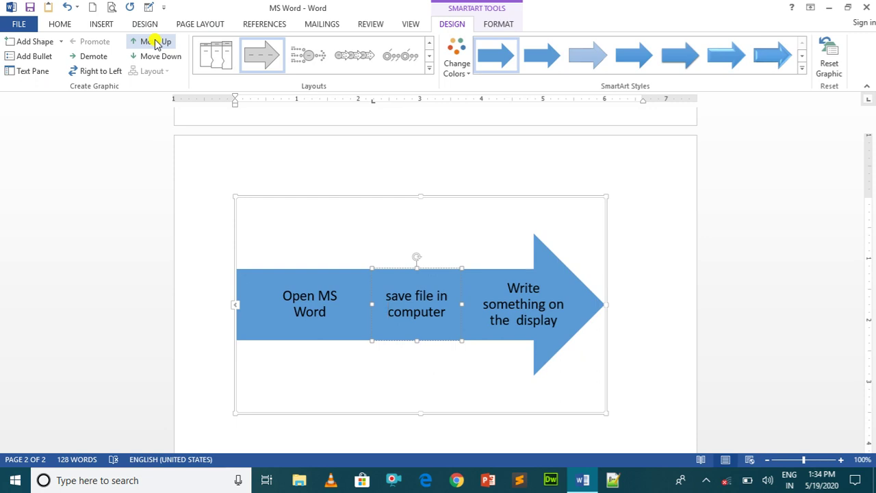
key("ctrl+z")
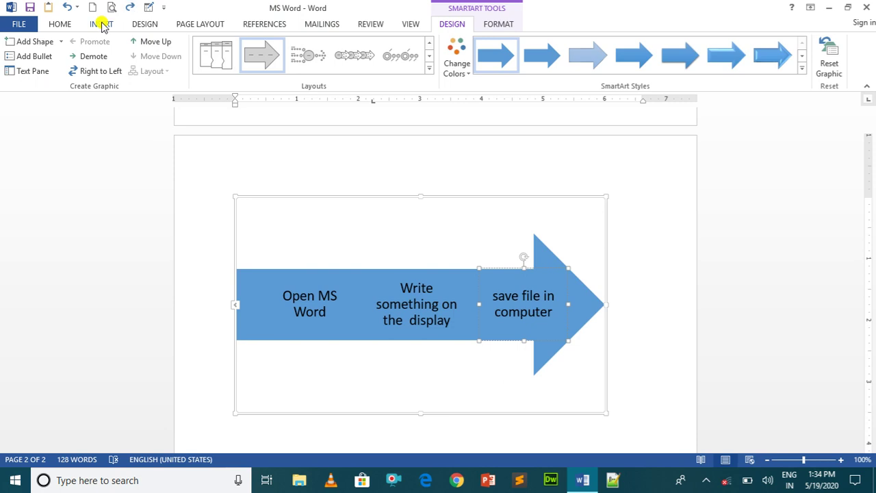
left_click(101, 24)
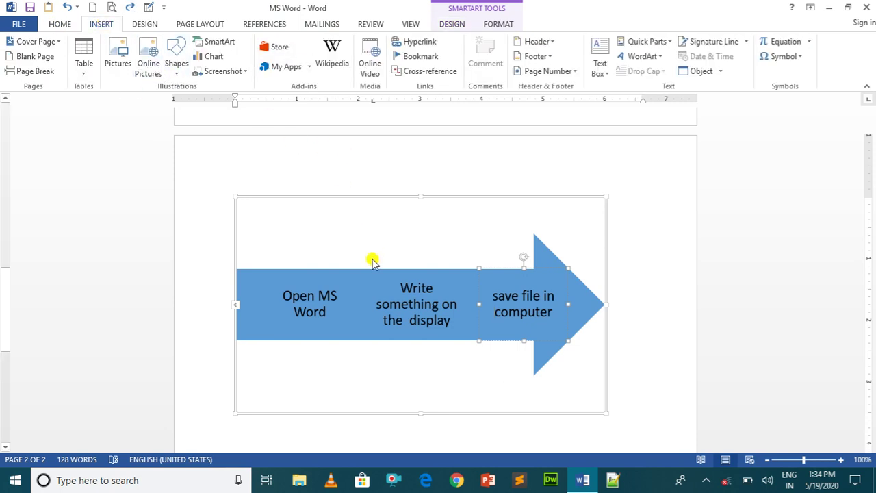
- Select the whole arrow SmartArt graphic and delete it
left_click(364, 286)
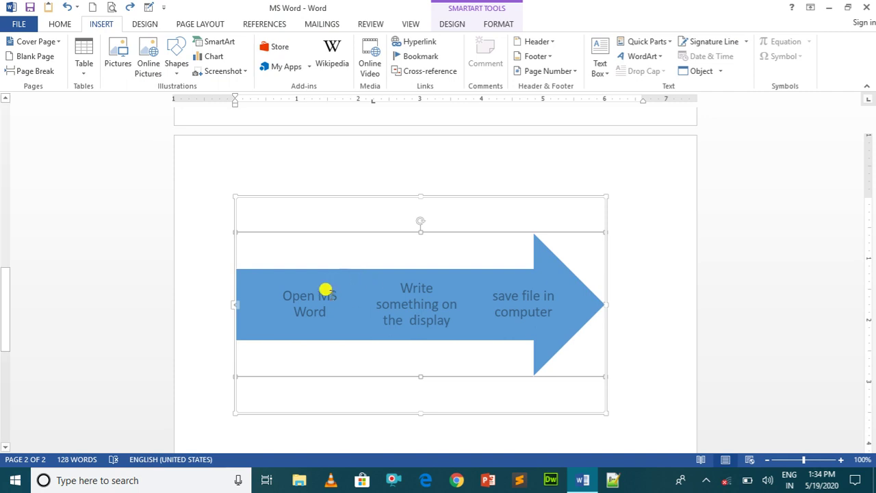
left_click(323, 284)
left_click_drag(321, 280, 304, 247)
left_click(290, 222)
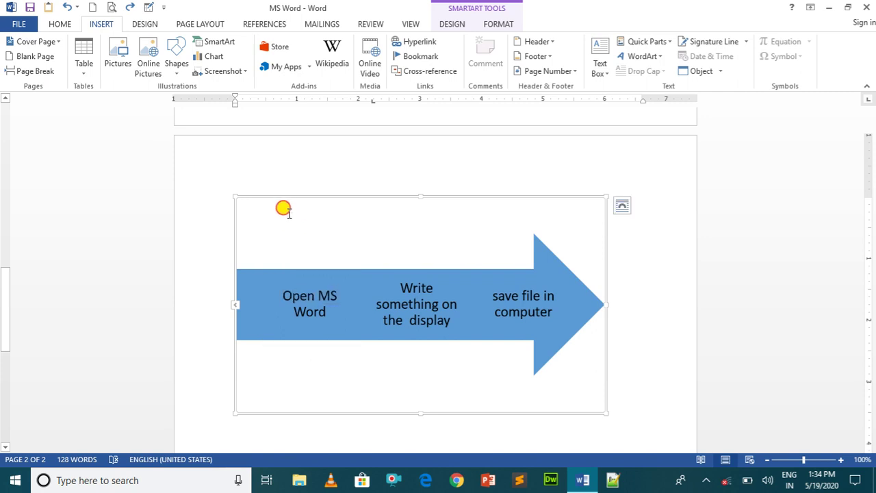
key("Delete")
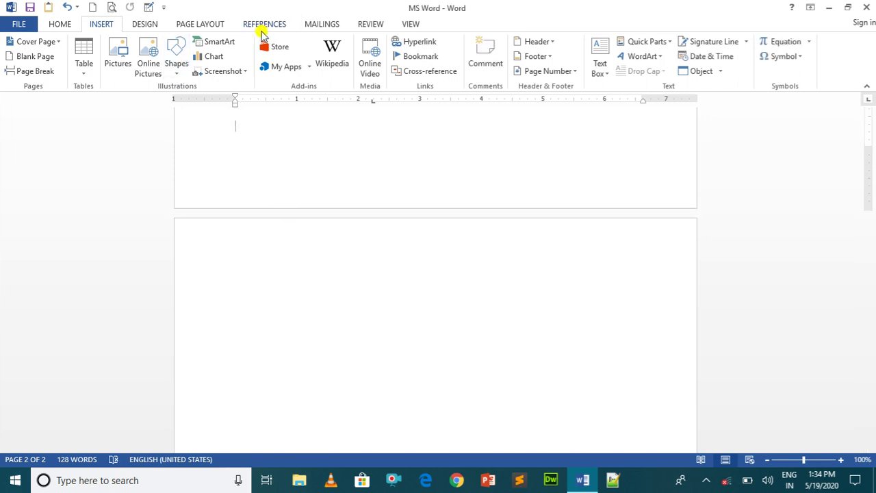
- Browse the Cycle, Hierarchy, Relationship, List and Process SmartArt layouts, cancel, and start a chart
left_click(218, 42)
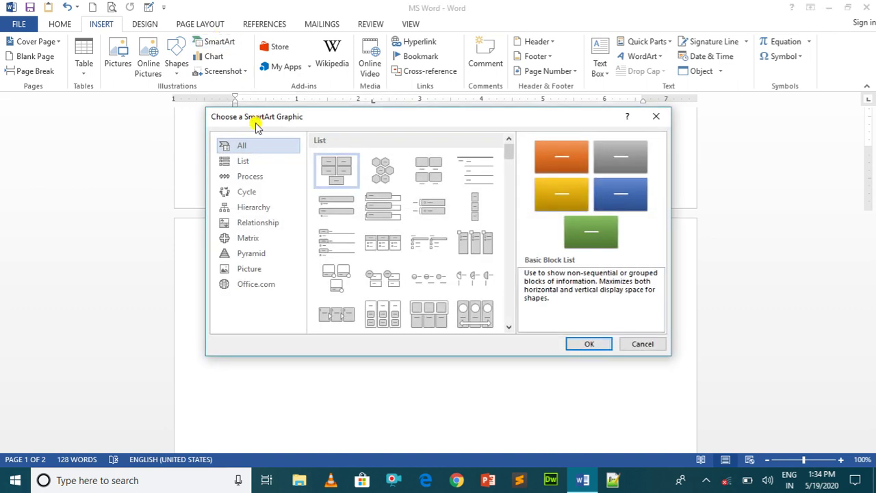
left_click(257, 194)
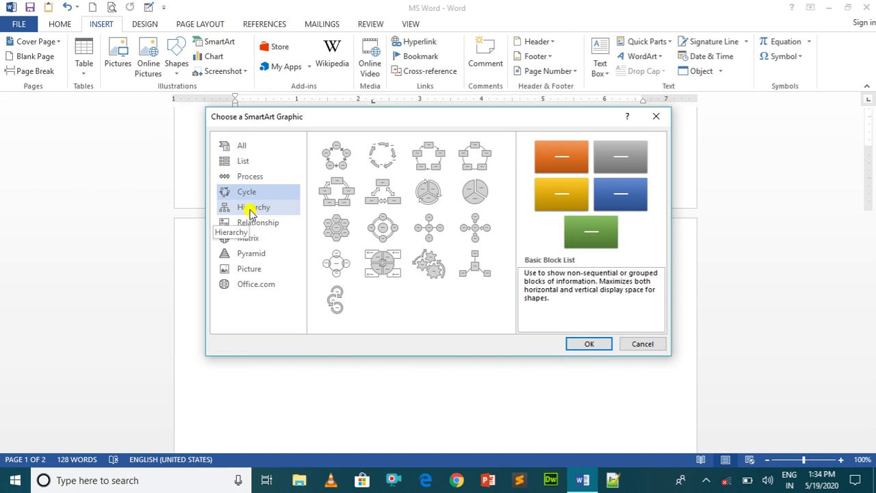
left_click(250, 208)
left_click(249, 224)
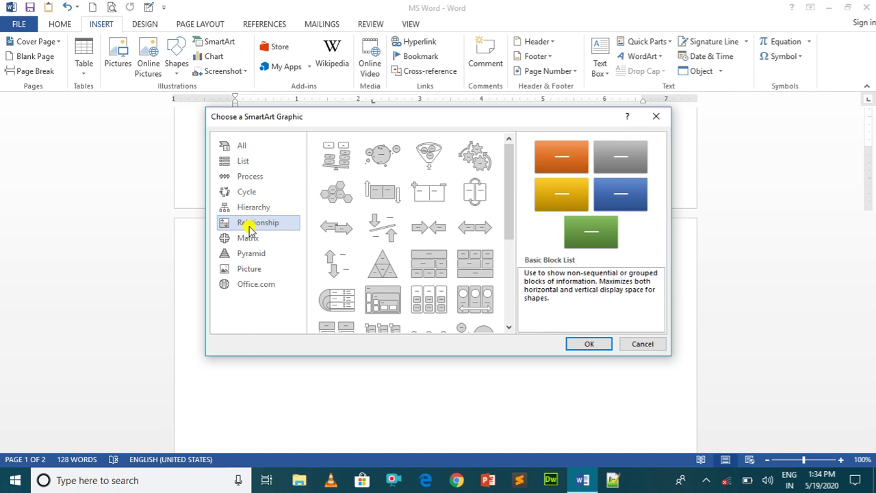
left_click(245, 160)
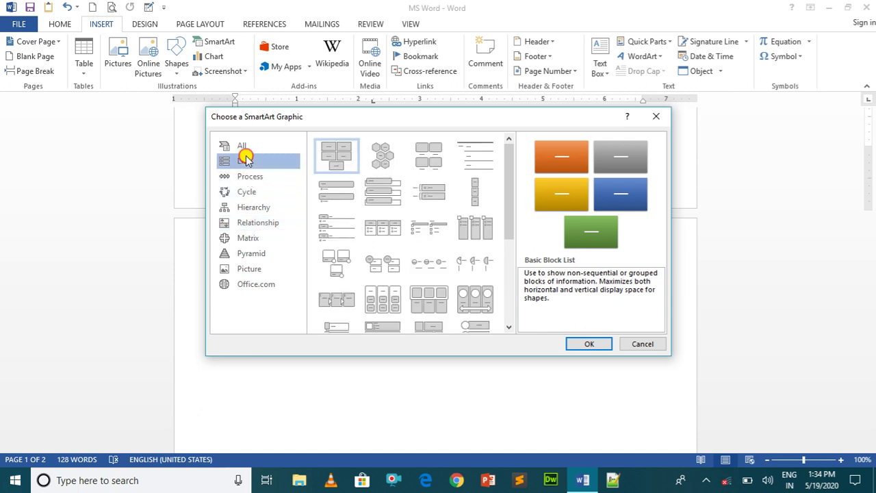
left_click(243, 147)
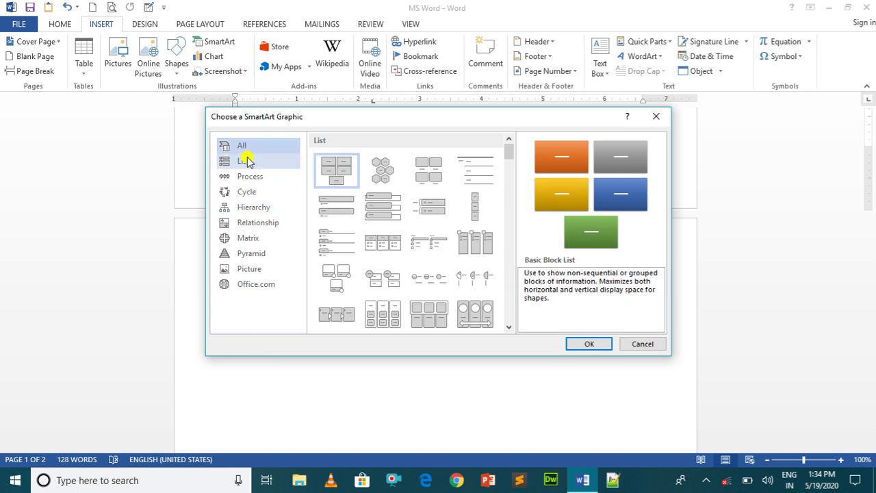
left_click(247, 160)
left_click(249, 175)
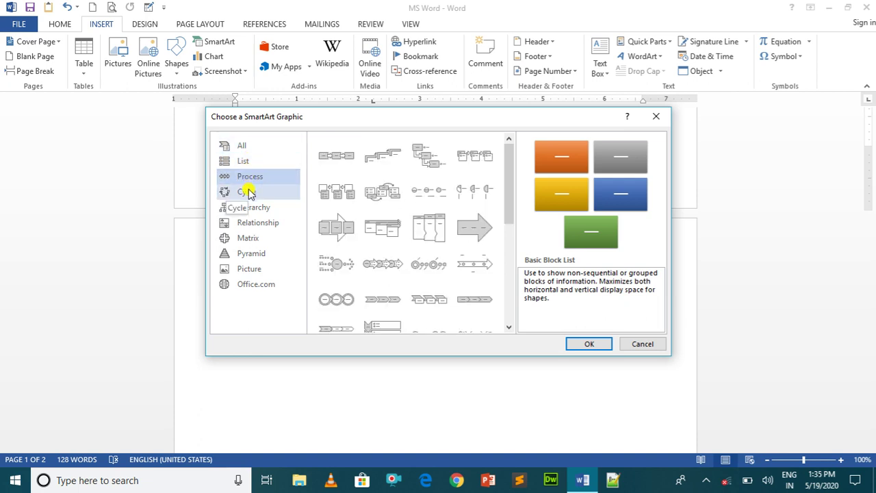
left_click(249, 193)
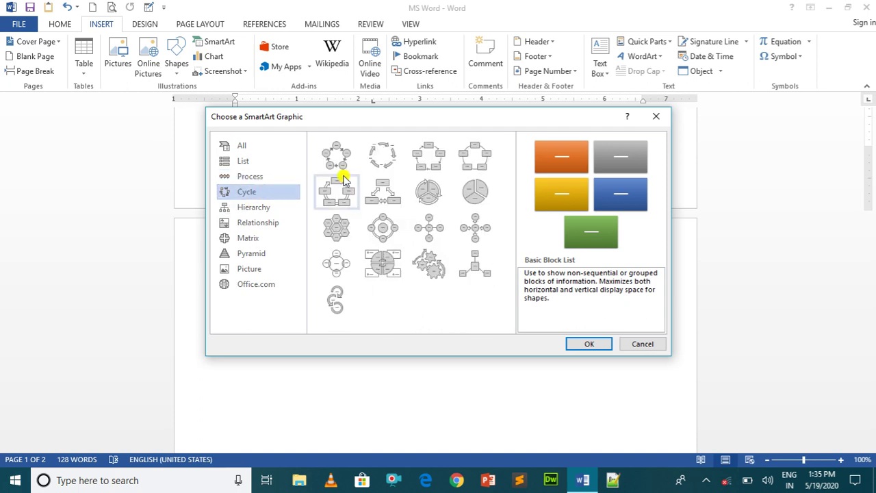
left_click(643, 344)
left_click(214, 54)
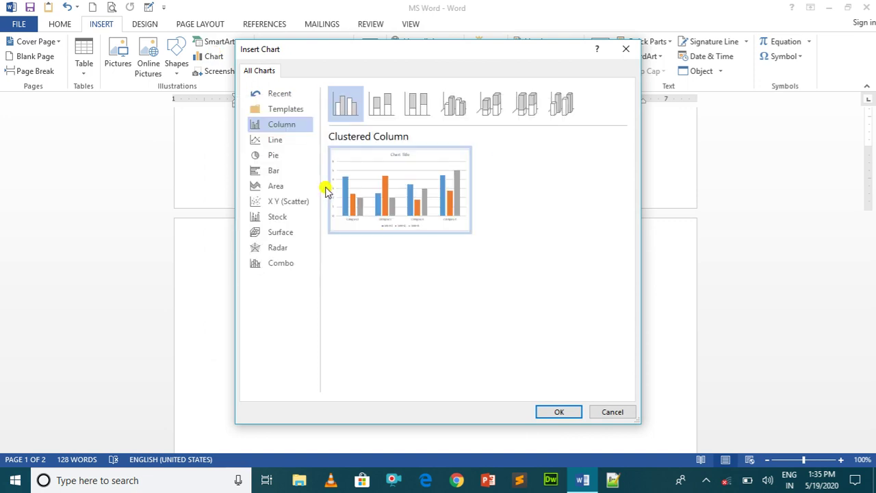
- Preview the Line, Pie, Bar, Area and Surface chart types, then insert a Clustered Bar chart
left_click(276, 141)
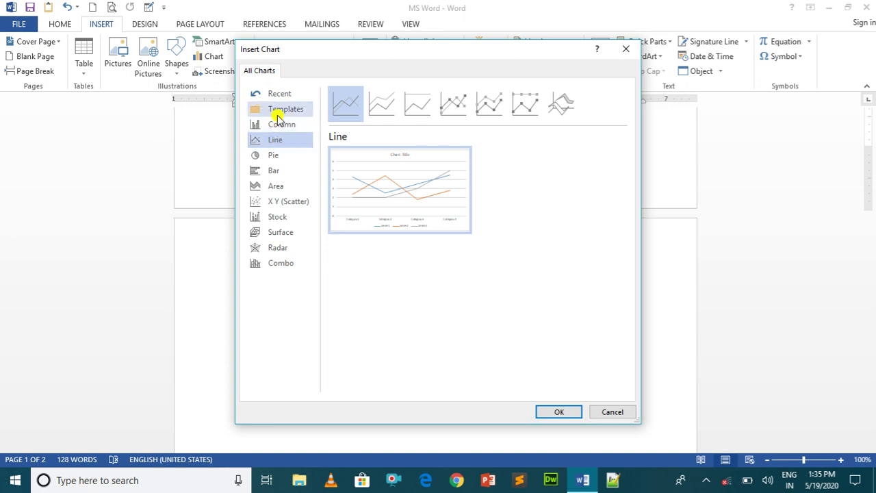
left_click(278, 124)
left_click(273, 156)
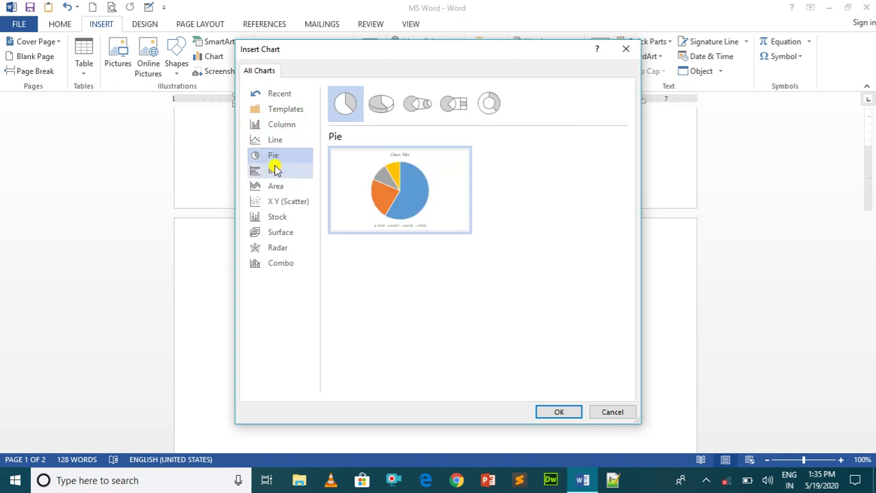
left_click(276, 171)
left_click(278, 187)
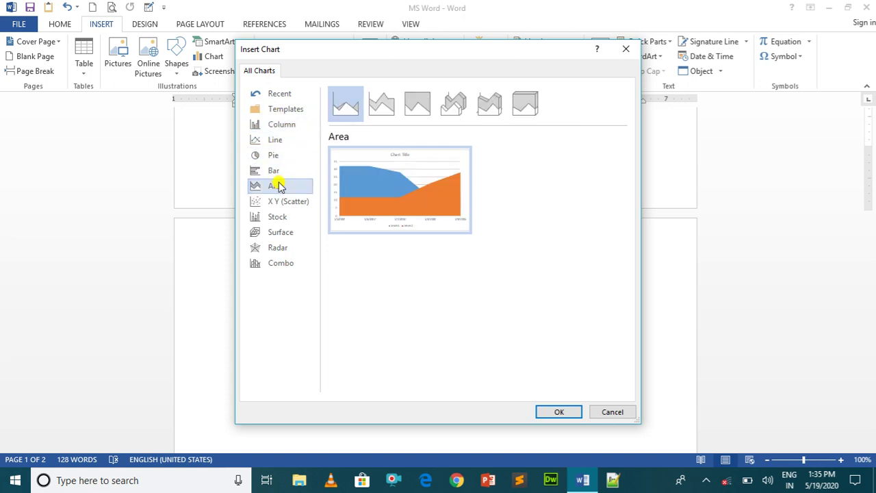
left_click(285, 233)
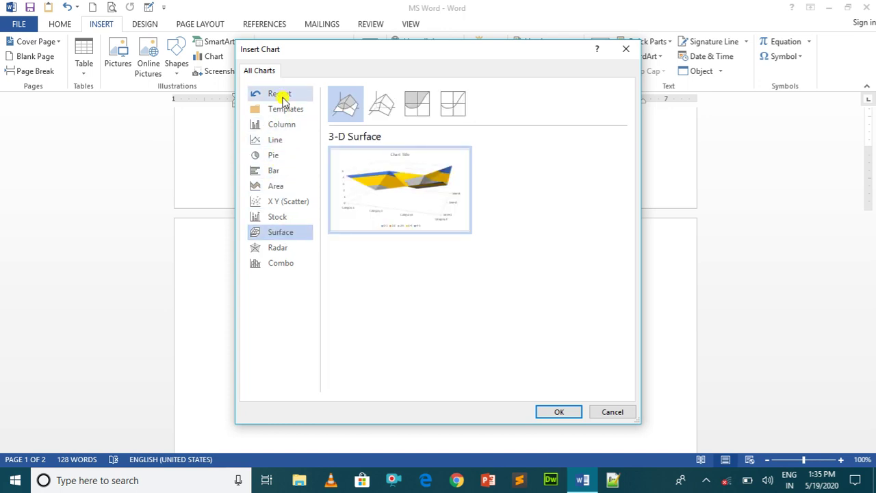
left_click(267, 173)
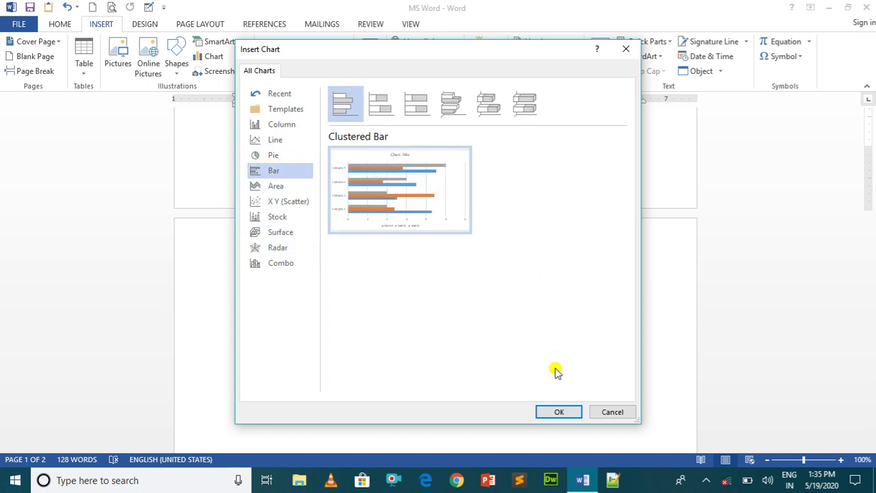
left_click(555, 411)
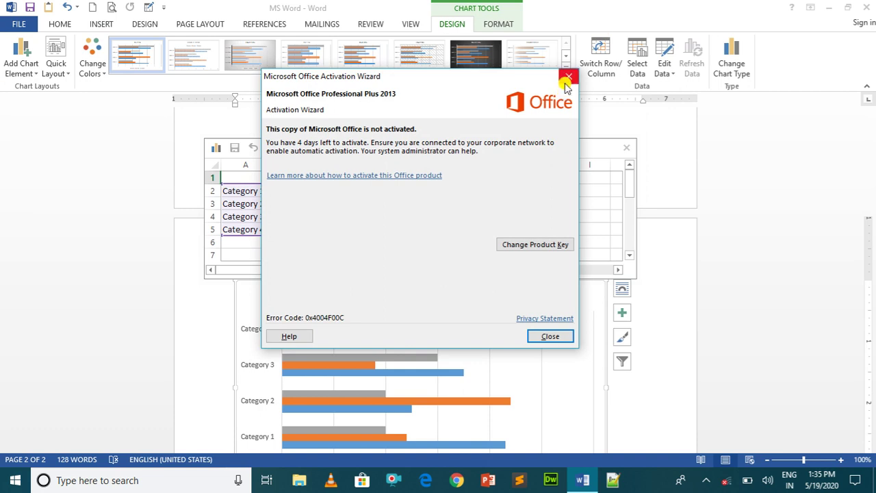
- Dismiss the Office activation notice and scroll down to the bar chart on page 2
left_click(568, 77)
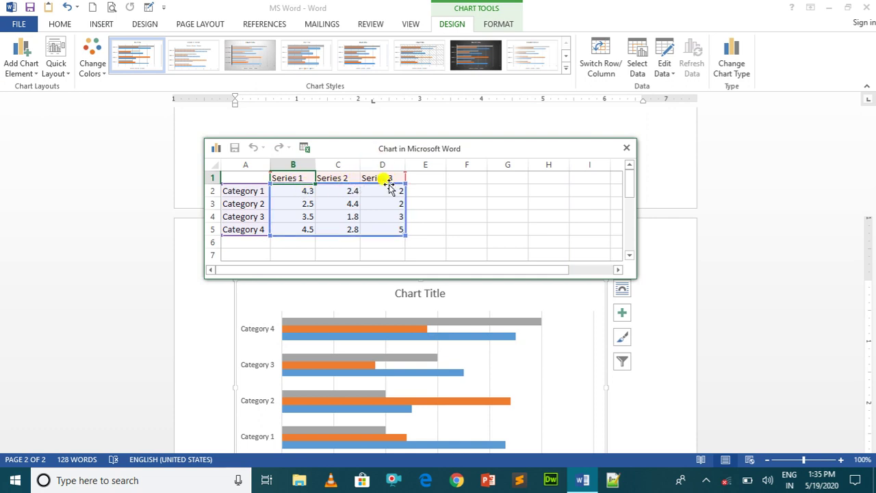
left_click_drag(2, 235, 3, 189)
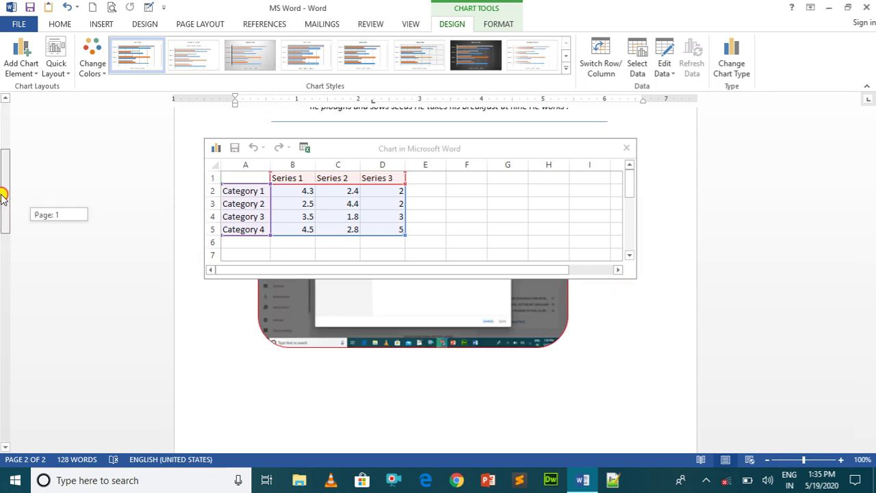
scroll(2, 189, "down", 15)
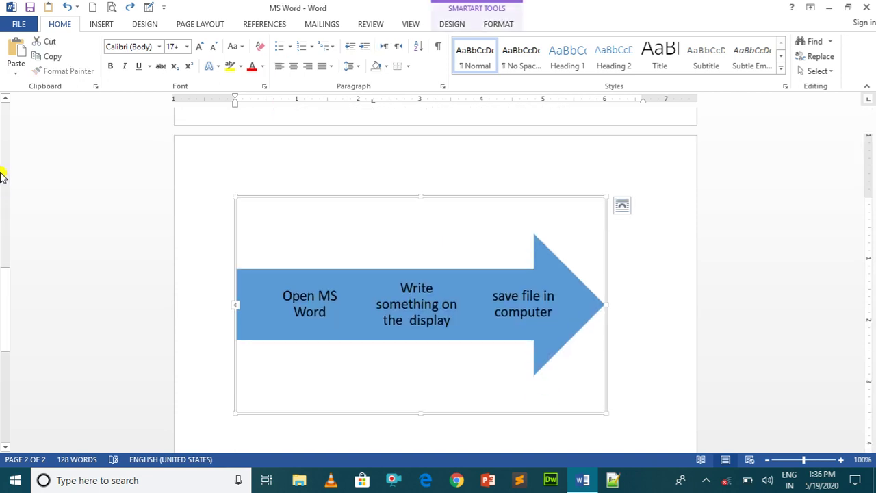
scroll(2, 176, "down", 15)
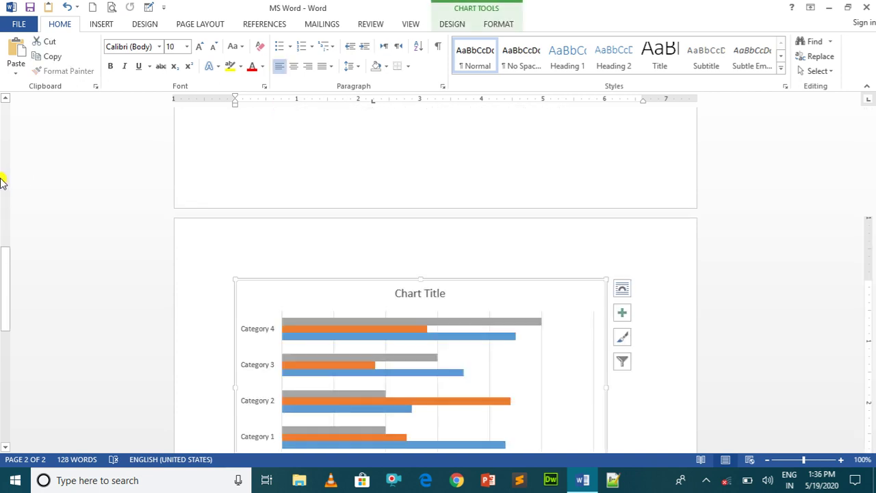
- Select the whole Clustered Bar chart on page 2 and delete it
left_click_drag(3, 251, 3, 299)
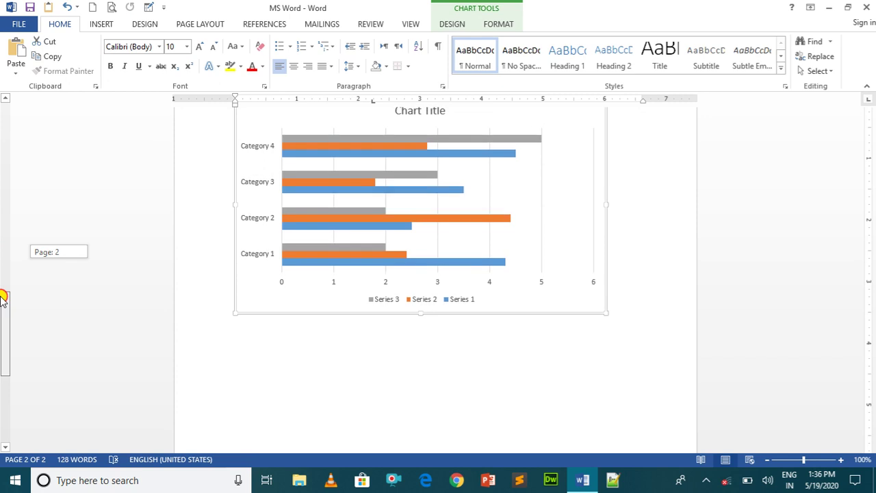
left_click(327, 226)
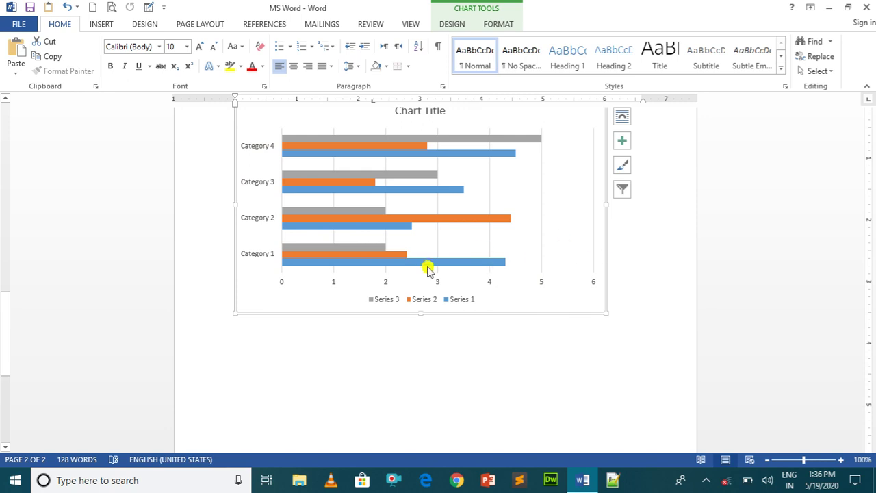
left_click(384, 301)
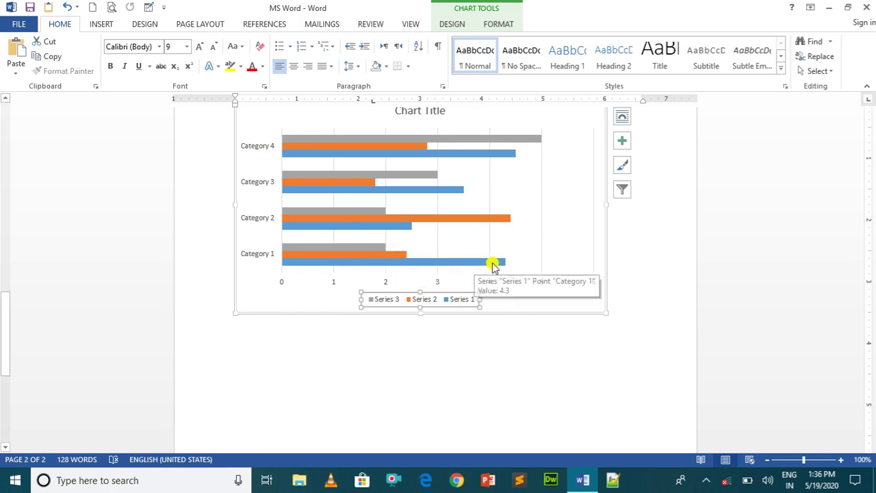
mouse_move(496, 265)
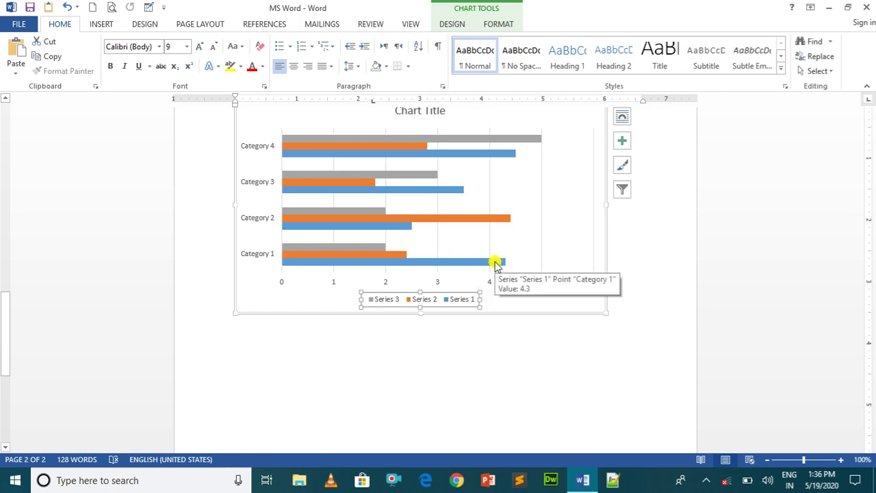
mouse_move(2, 344)
left_mouse_down()
mouse_move(2, 269)
mouse_move(3, 342)
left_mouse_up()
left_click(247, 332)
left_click(265, 305)
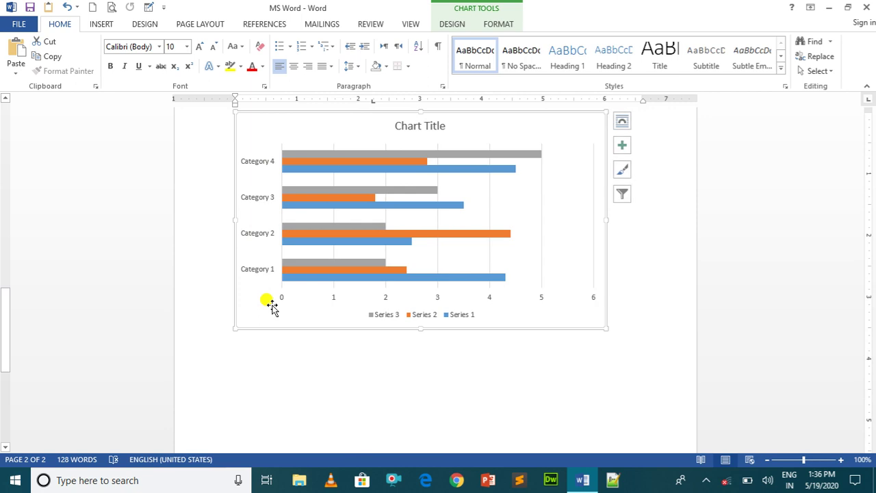
key("Delete")
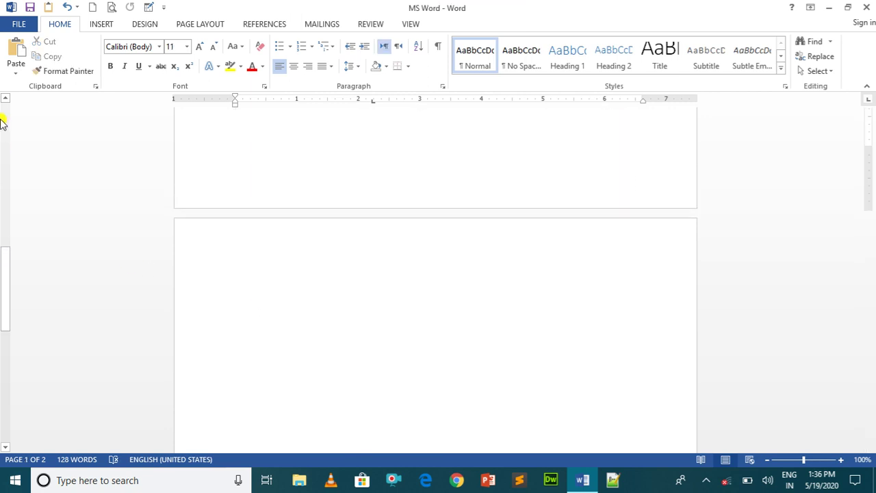
- Leave the header and insert a default Clustered Column chart on page 2, dismissing the activation notice
double_click(245, 260)
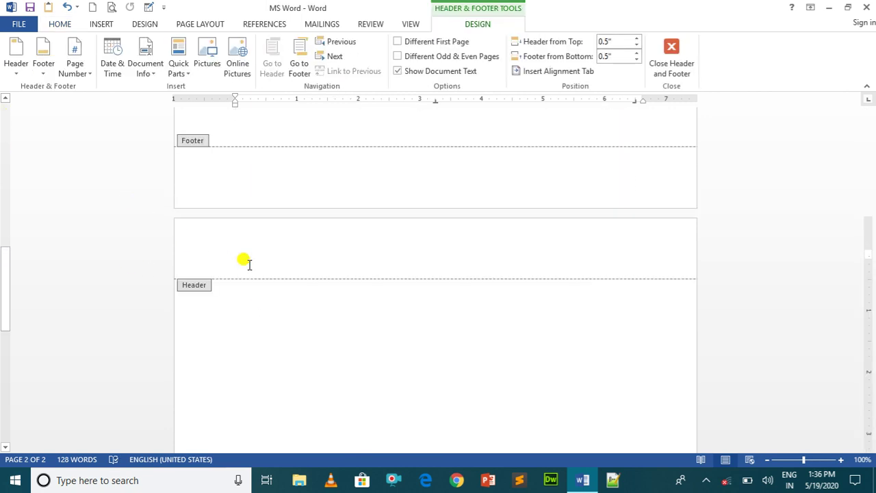
double_click(195, 291)
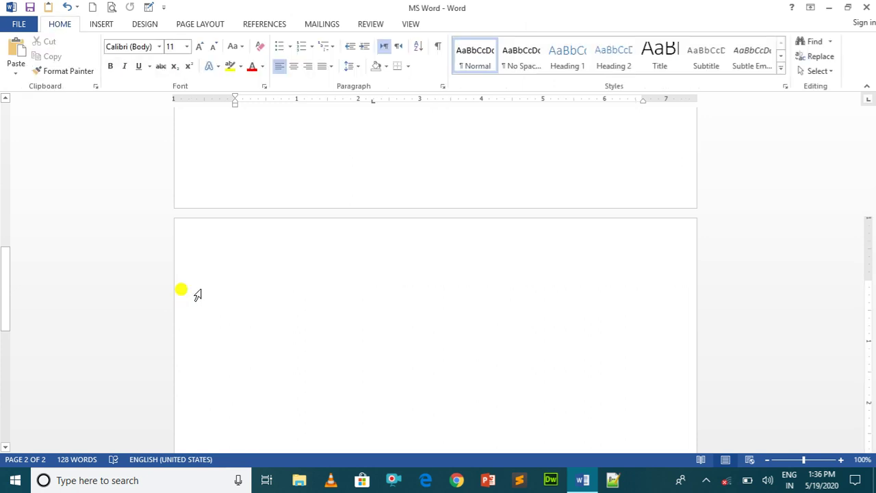
left_click(102, 24)
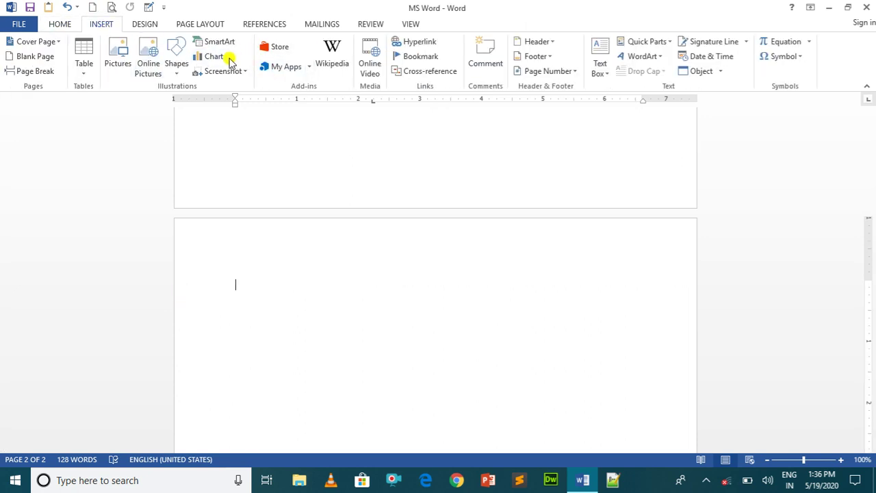
left_click(208, 57)
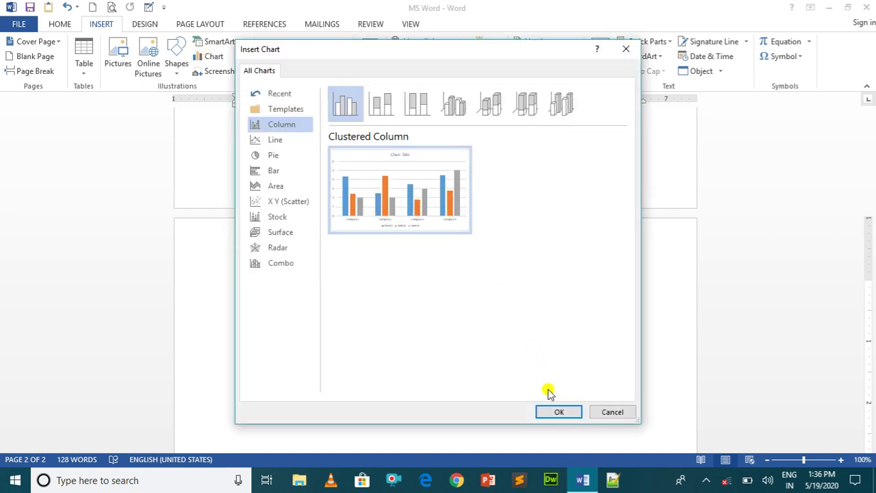
left_click(560, 413)
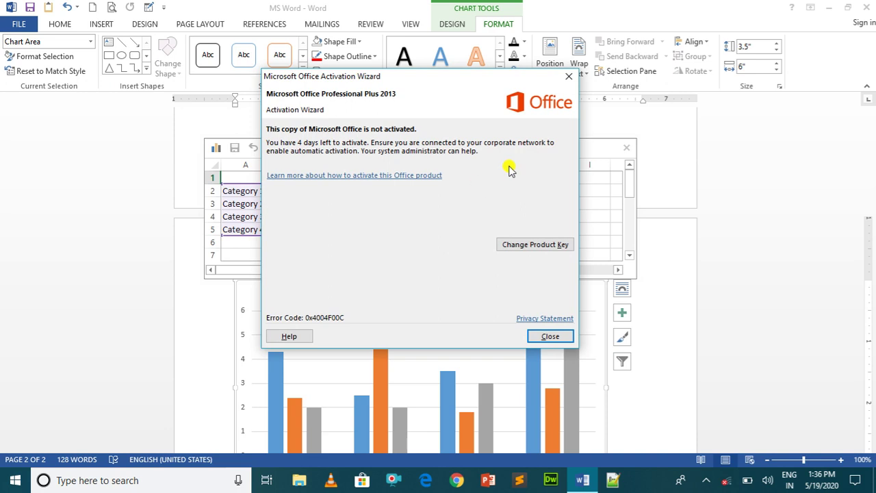
left_click(572, 78)
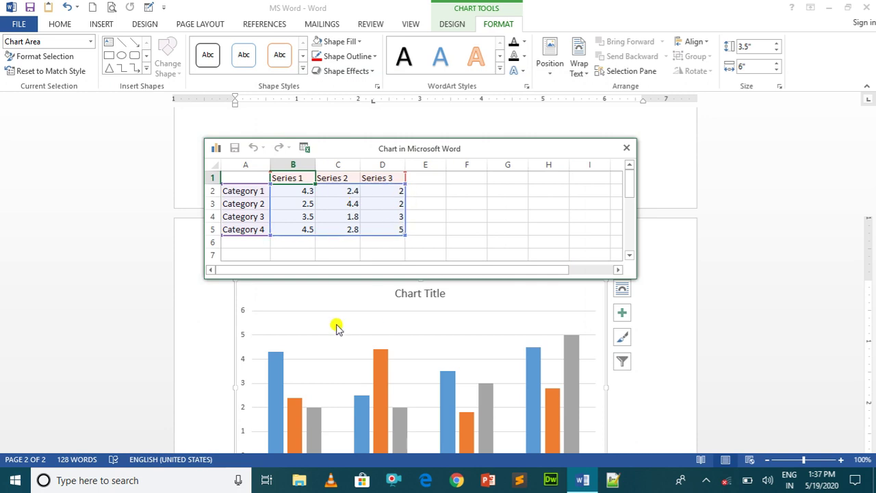
left_click(0, 315)
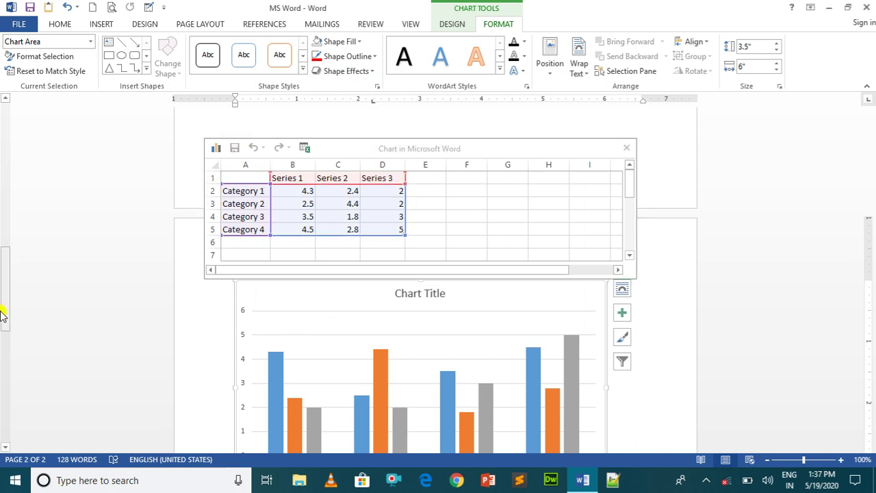
left_click_drag(0, 315, 3, 331)
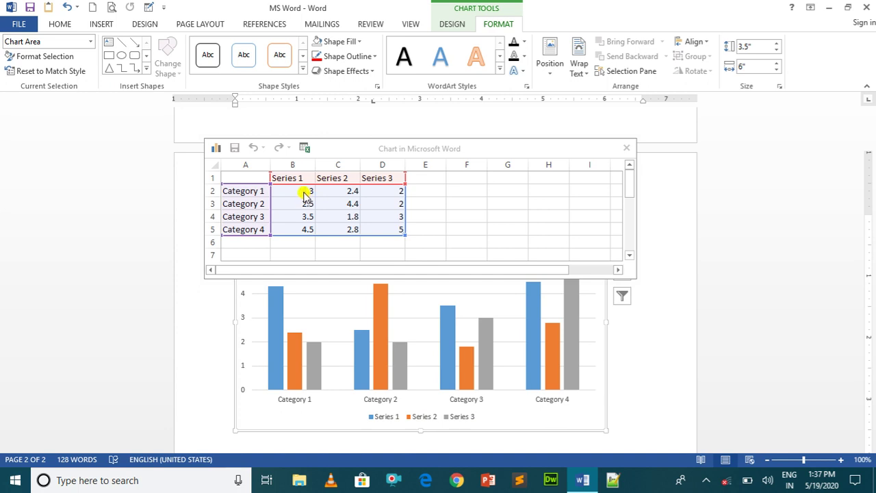
mouse_move(277, 293)
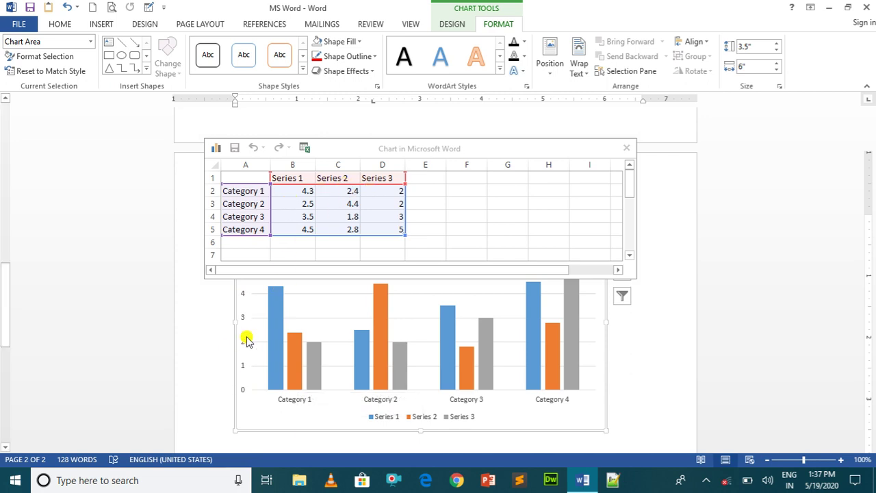
mouse_move(288, 342)
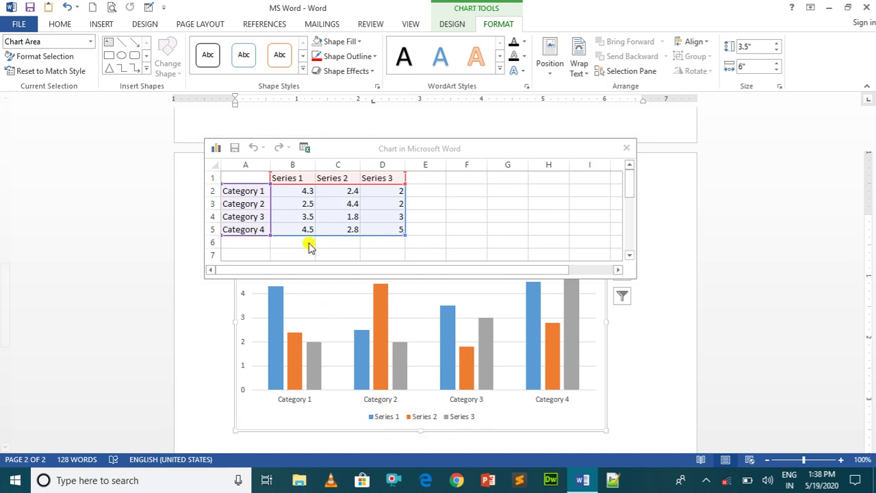
- Select the Series 3 bars and value-axis gridlines, and look through the Chart Filters options
mouse_move(362, 342)
left_click(398, 351)
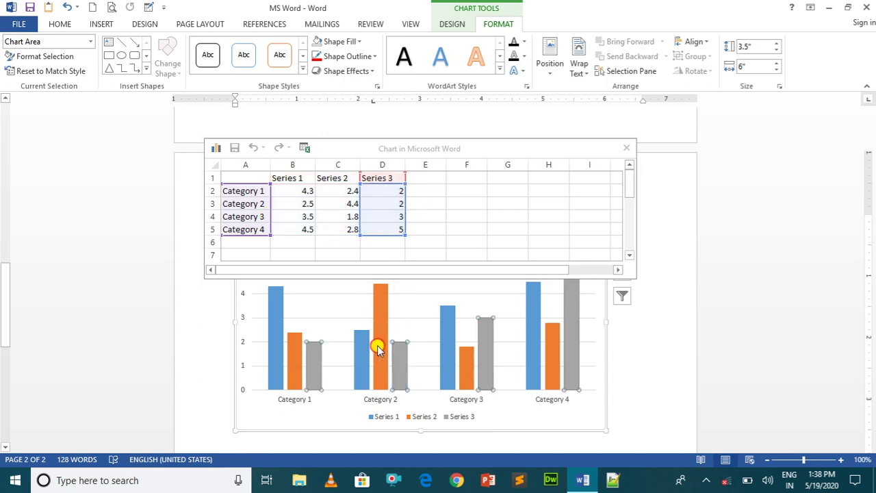
left_click(339, 343)
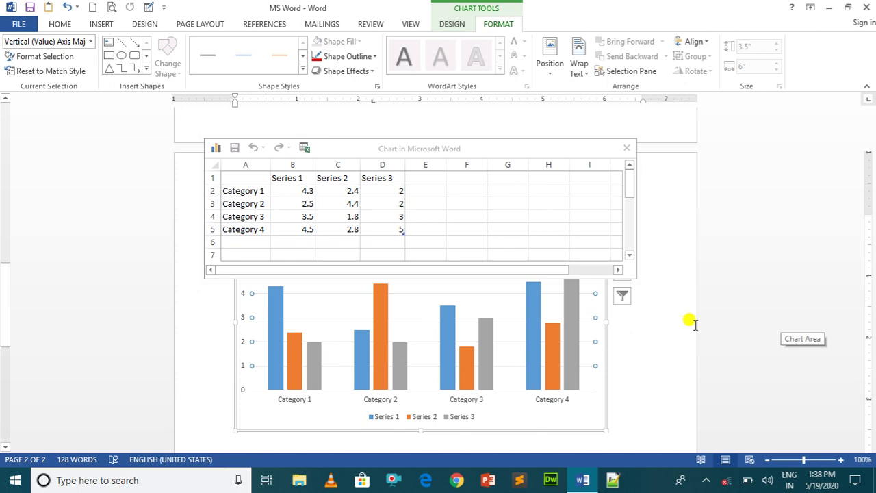
left_click(620, 302)
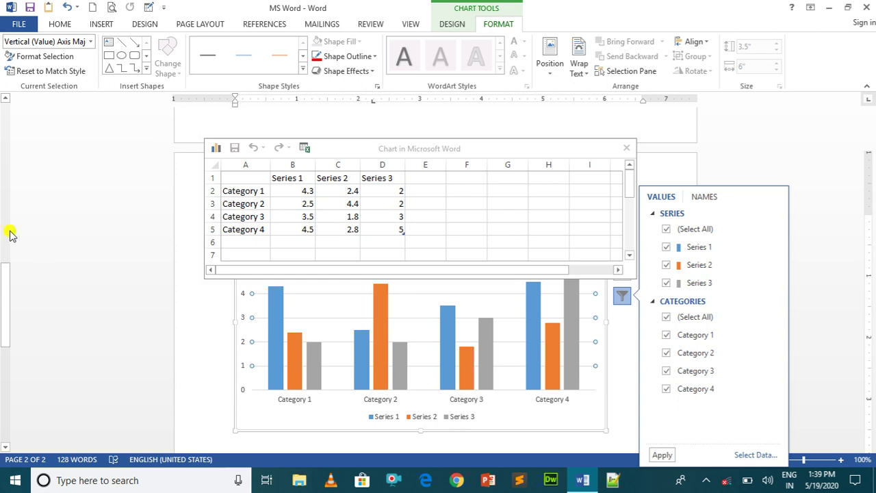
left_click(4, 287)
left_click_drag(4, 287, 4, 262)
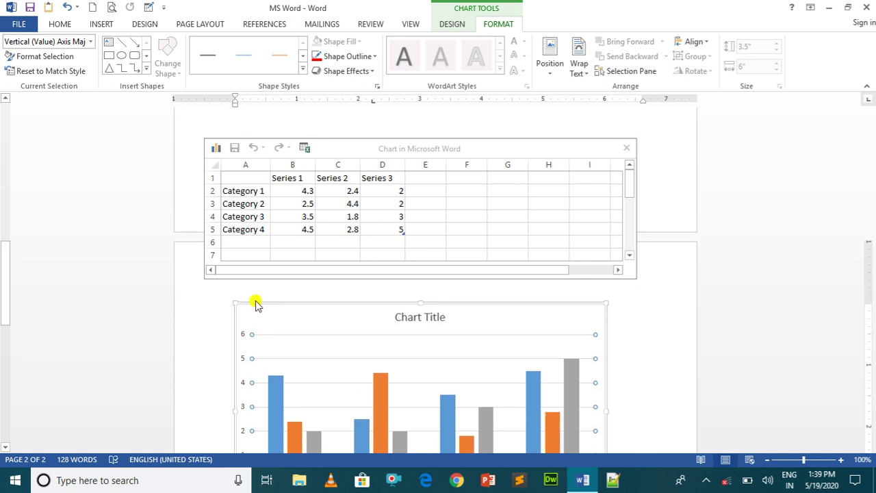
- Delete the column chart from page 2
left_click(274, 353)
left_click(274, 353)
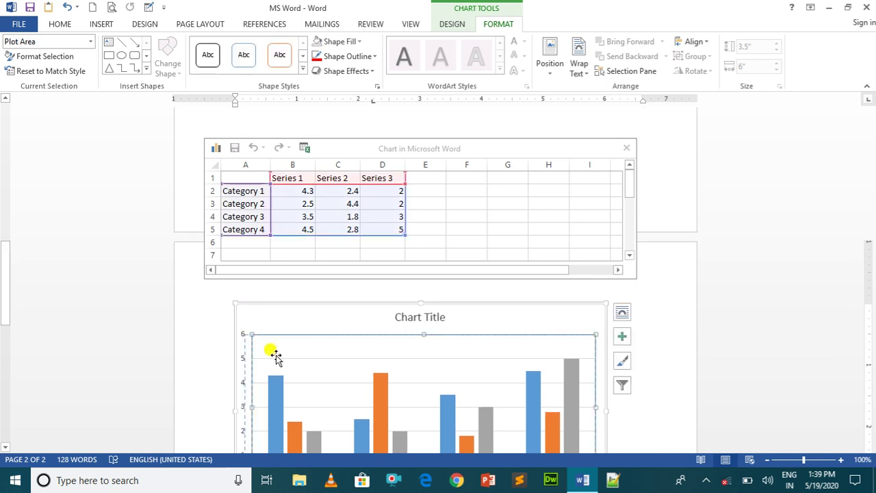
key("Delete")
left_click_drag(5, 313, 9, 249)
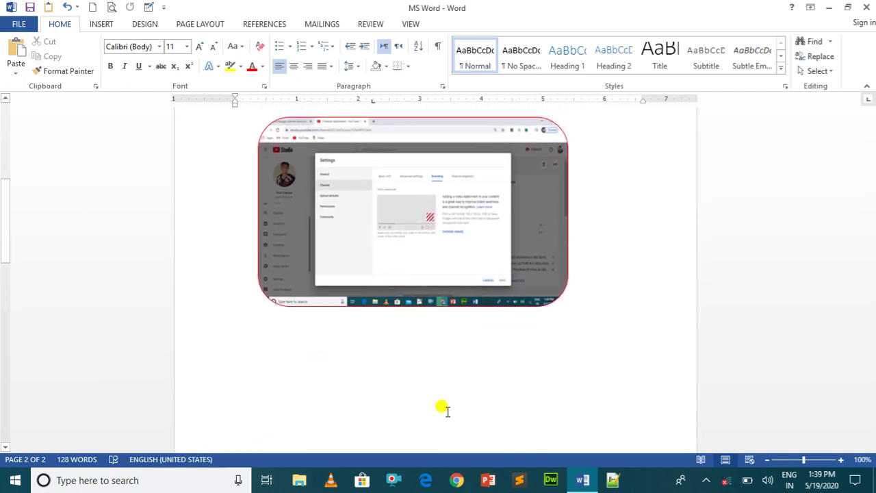
left_click(314, 378)
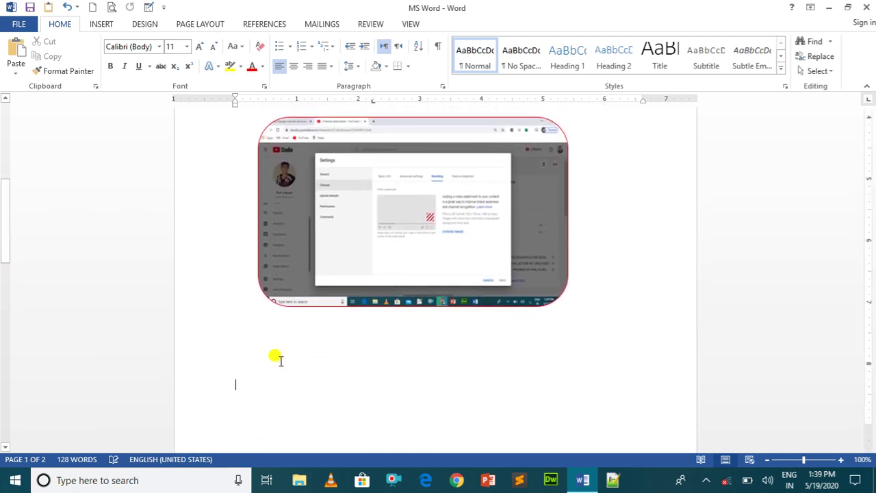
left_click(101, 24)
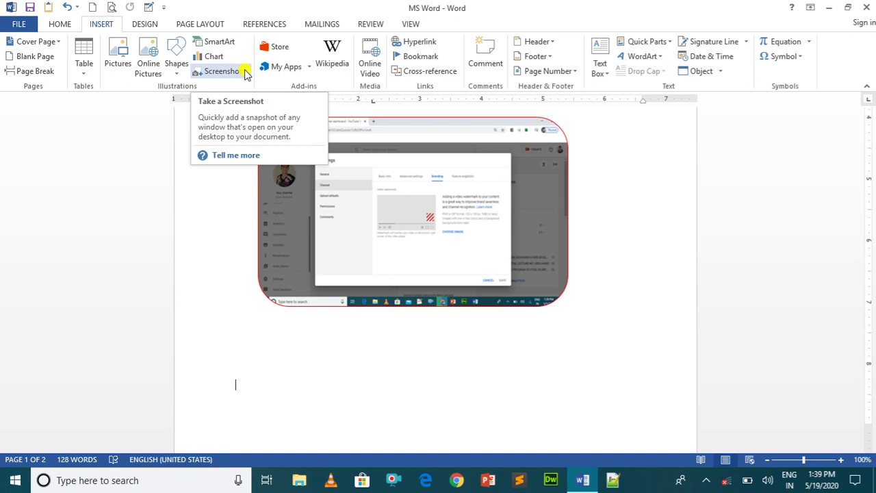
left_click(246, 74)
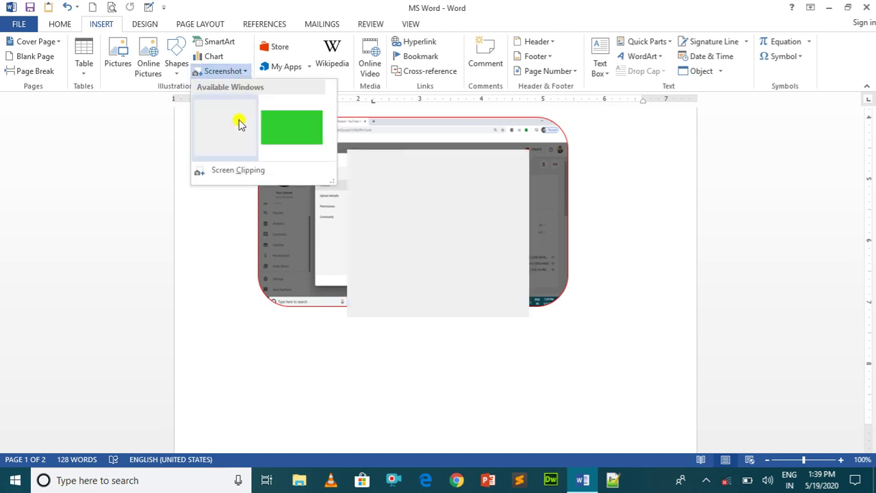
left_click(220, 171)
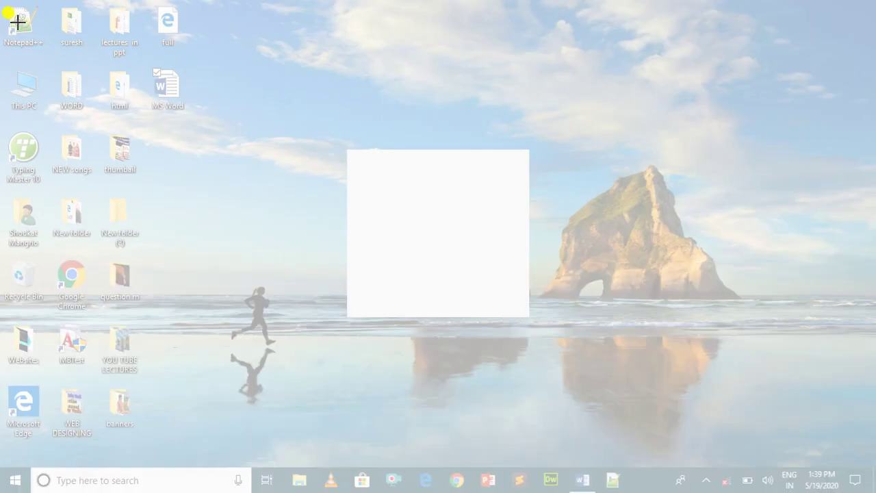
left_click_drag(7, 11, 207, 116)
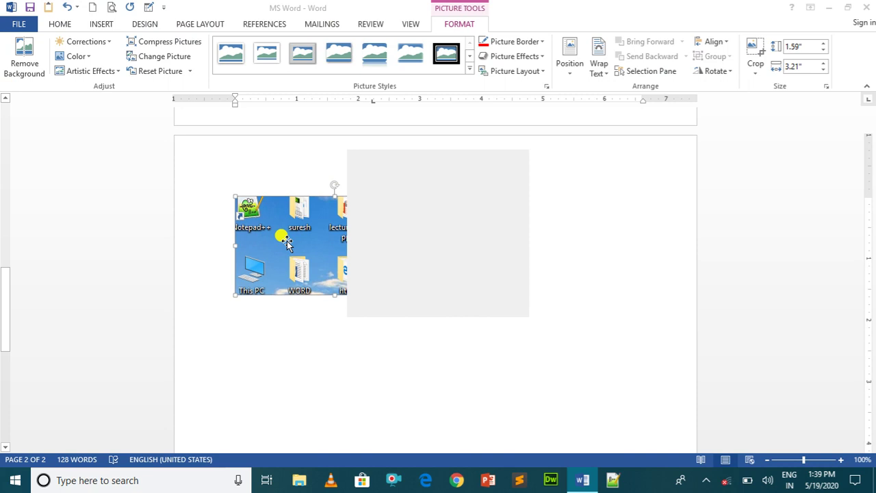
key("Delete")
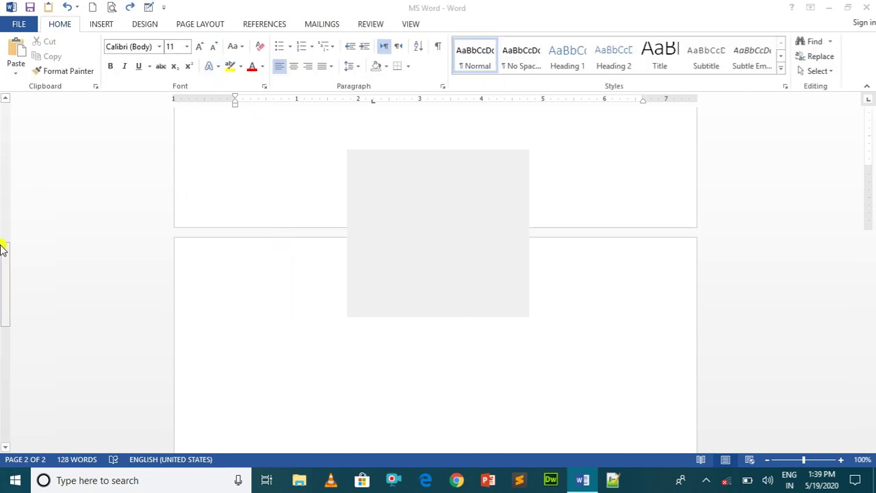
- Insert a Screen Clipping of nearly the whole desktop onto page 2
left_click_drag(2, 263, 2, 219)
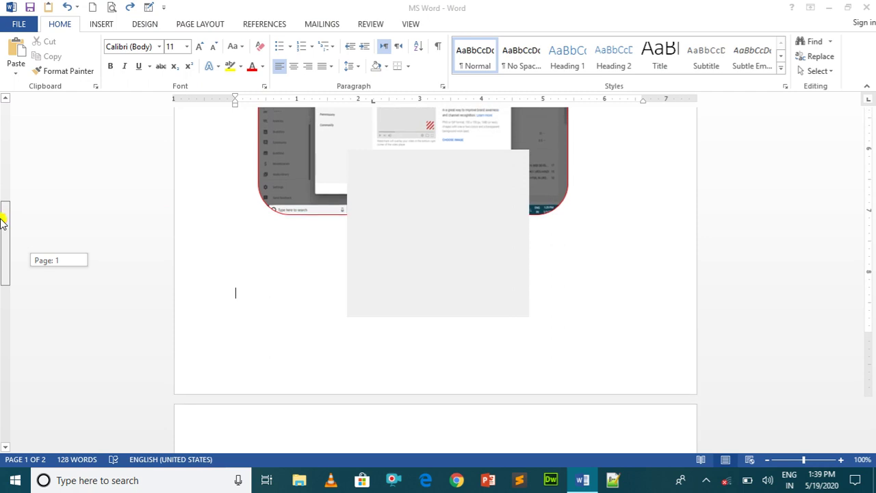
left_click_drag(3, 218, 2, 274)
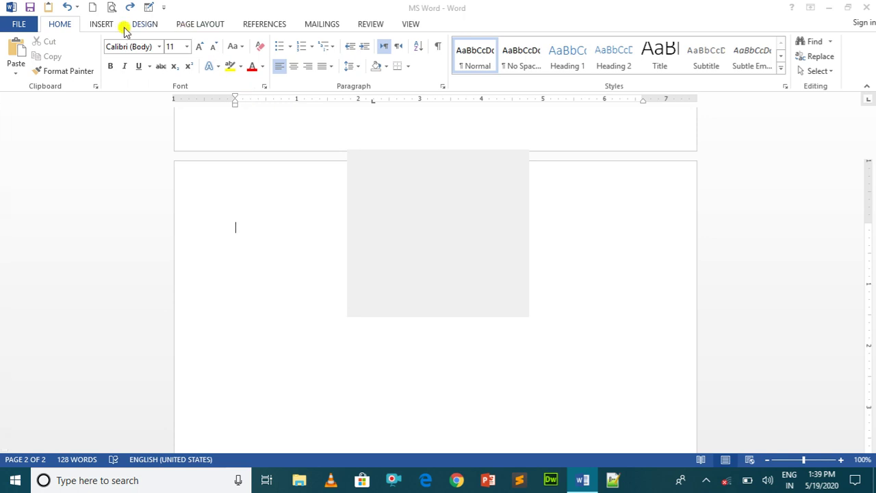
left_click(98, 23)
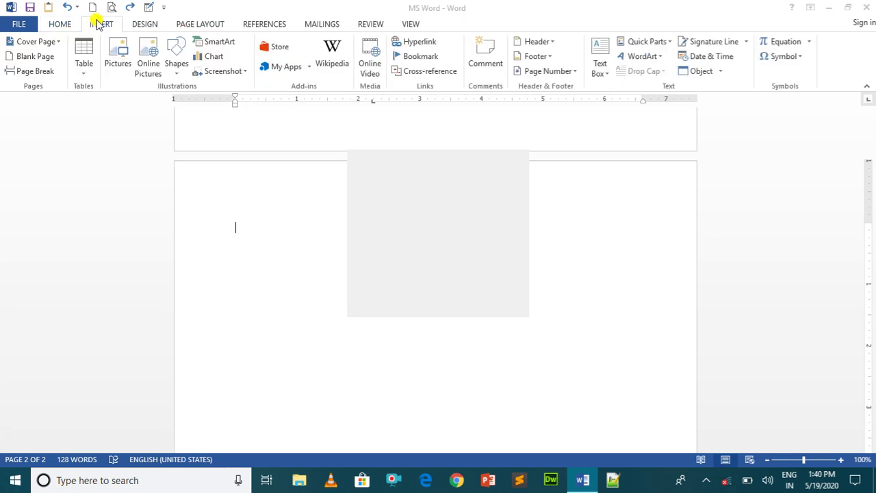
left_click(237, 70)
left_click(233, 169)
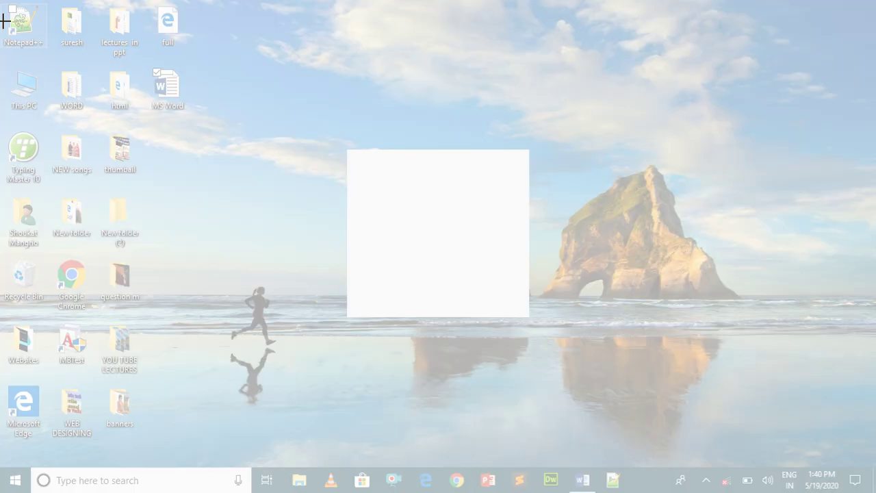
left_click_drag(33, 5, 860, 465)
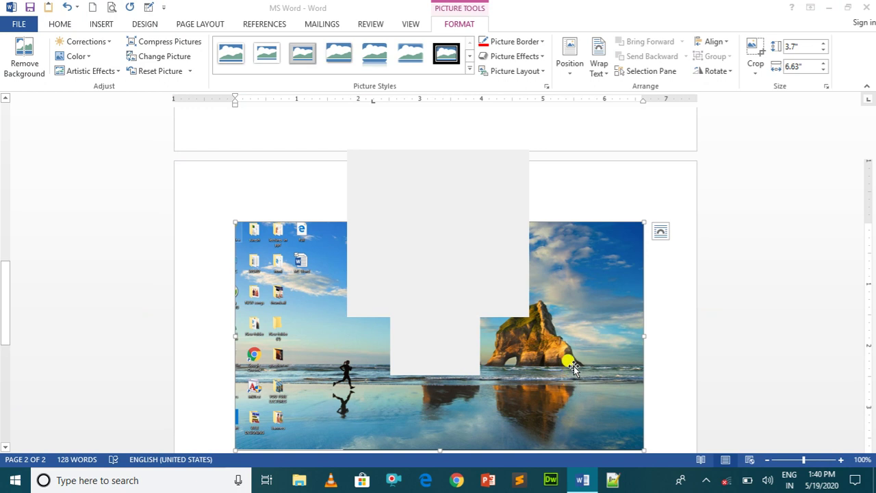
mouse_move(2, 309)
left_mouse_down()
mouse_move(3, 409)
mouse_move(5, 397)
left_mouse_up()
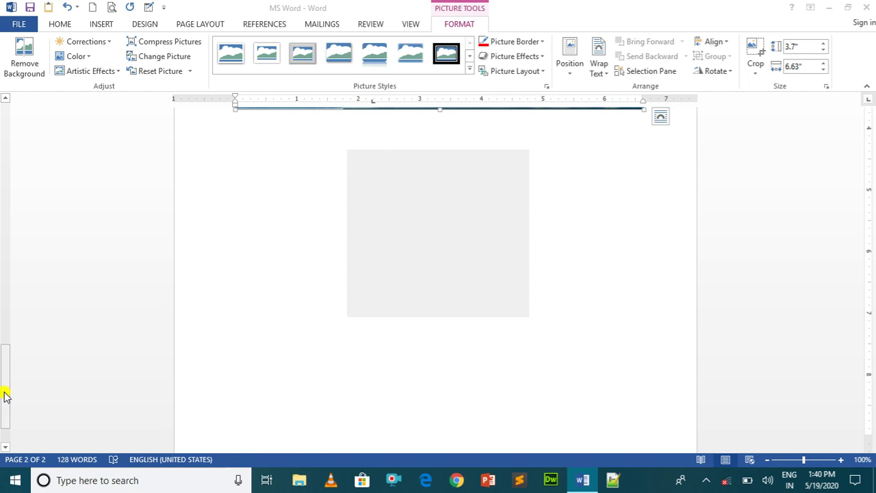
left_click_drag(6, 395, 3, 179)
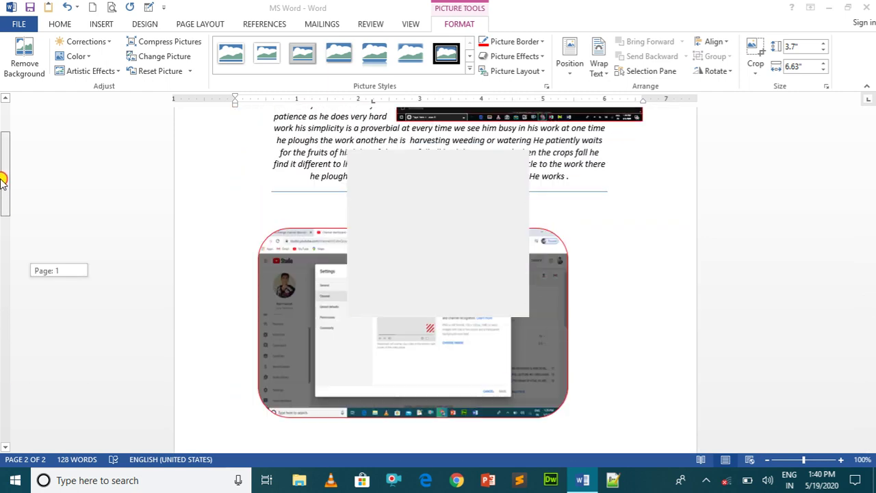
mouse_move(2, 179)
left_mouse_down()
mouse_move(3, 159)
mouse_move(3, 169)
left_mouse_up()
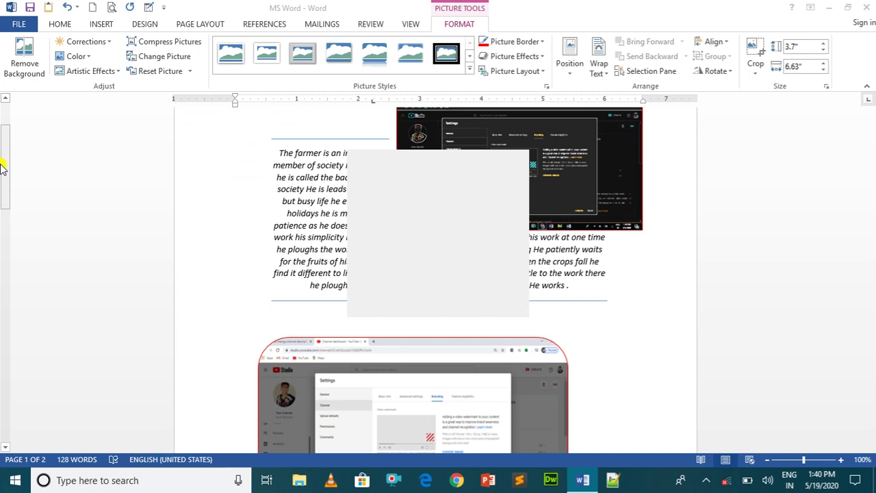